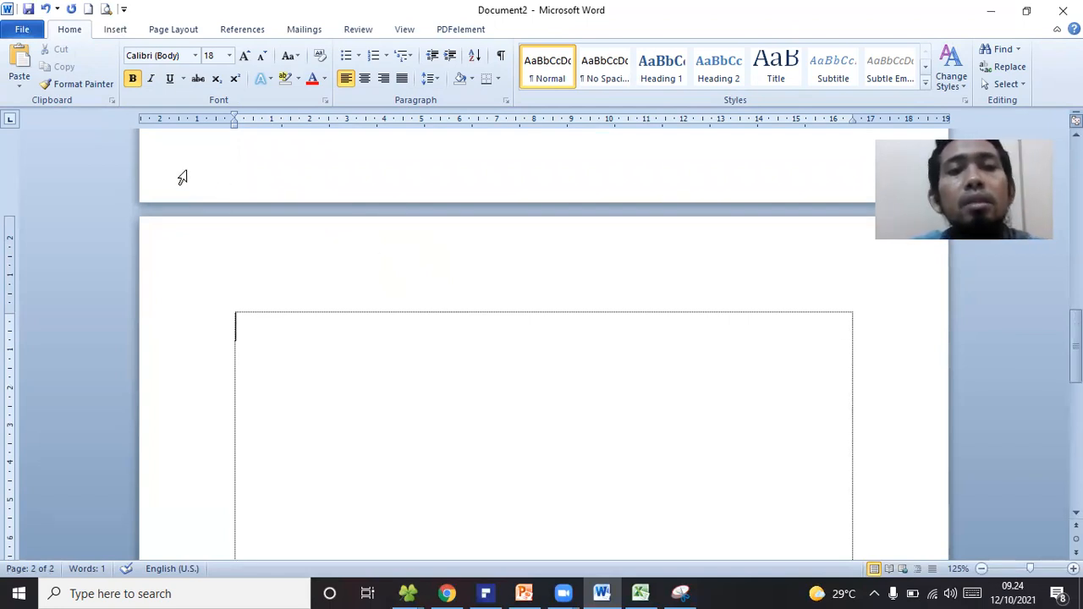
Start a mailing label with the two-line text "SELAMAT HARI RAYA" and "IDUL FITRI 1415H", leaving the return address option off
click(305, 32)
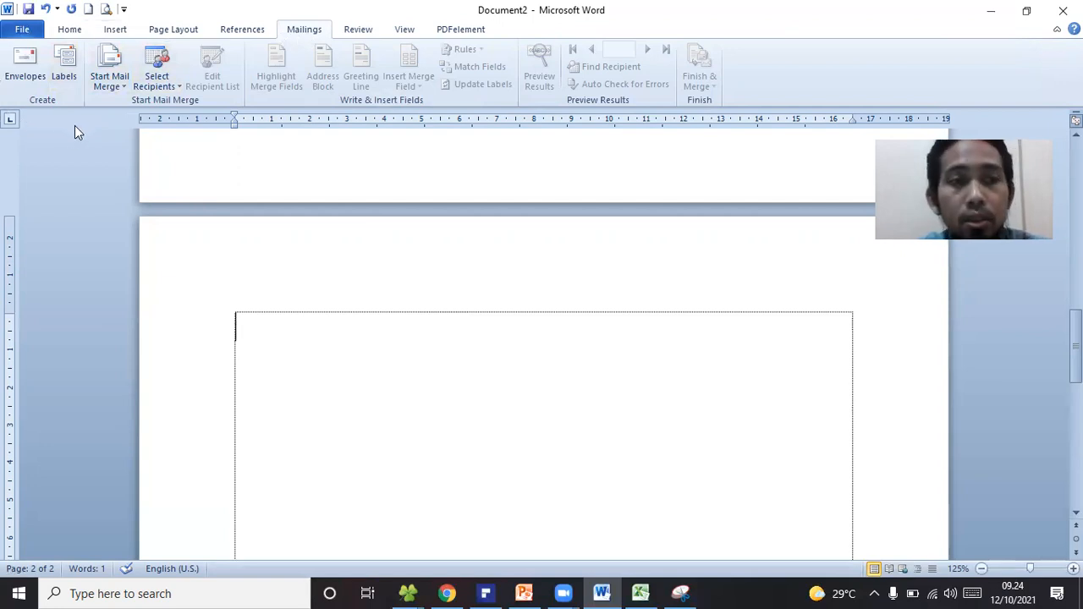
click(66, 61)
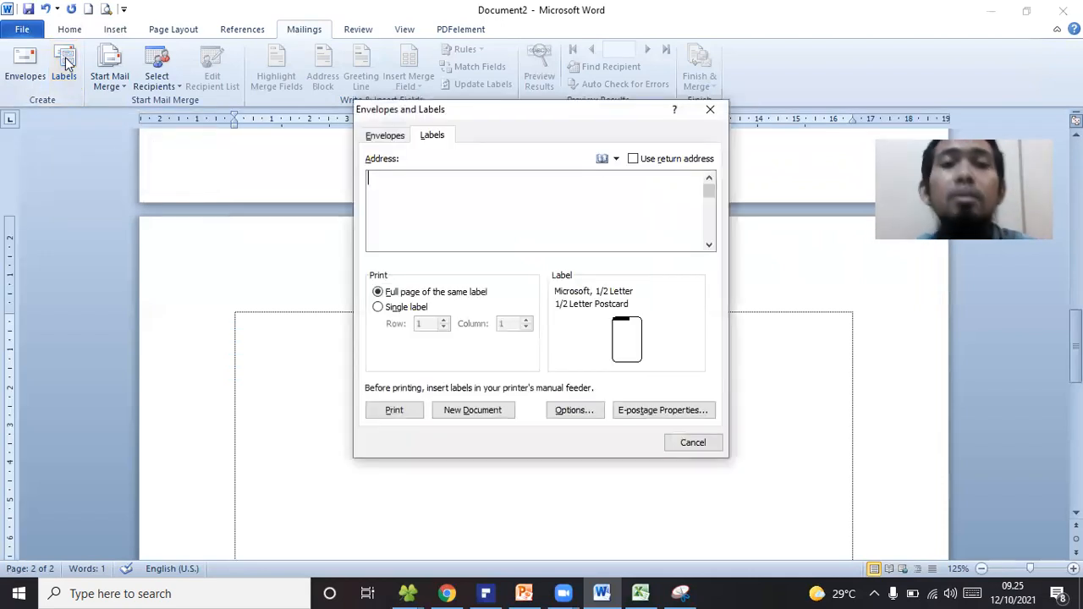
click(453, 219)
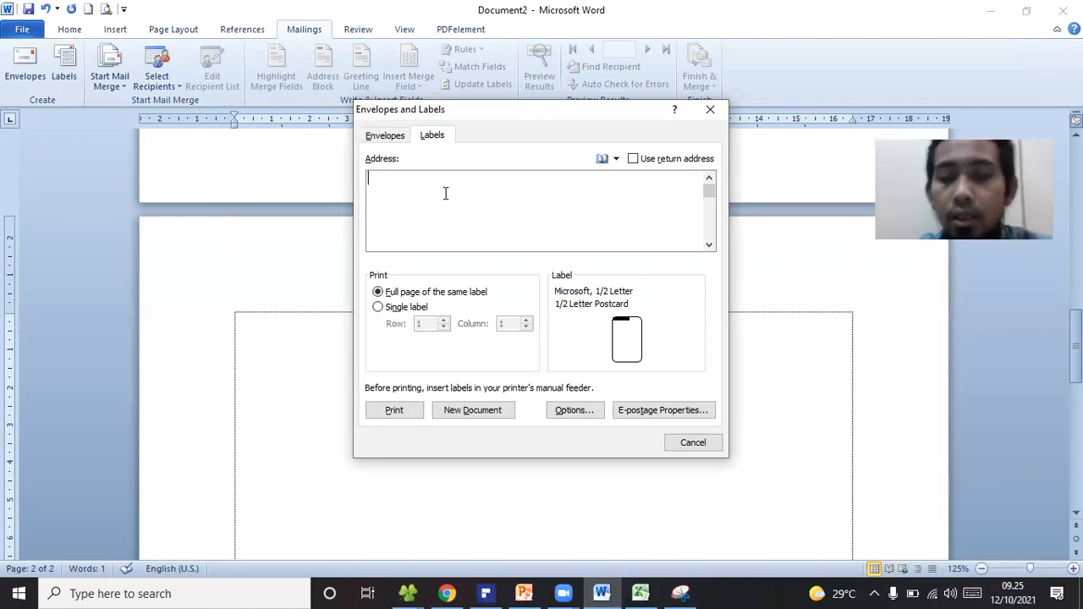
text(SE)
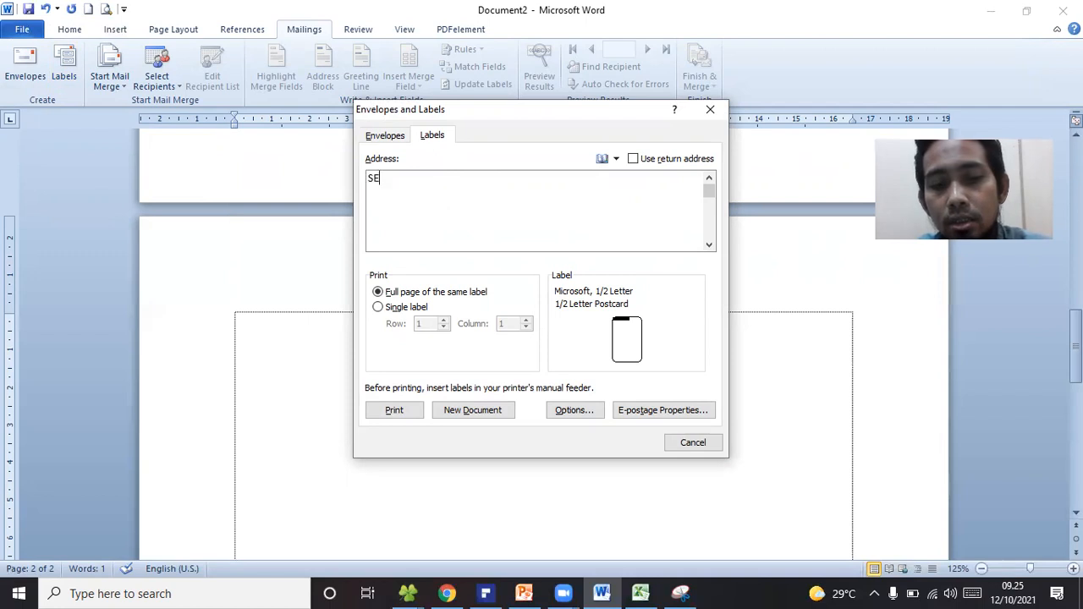
text(LAMAT HARI )
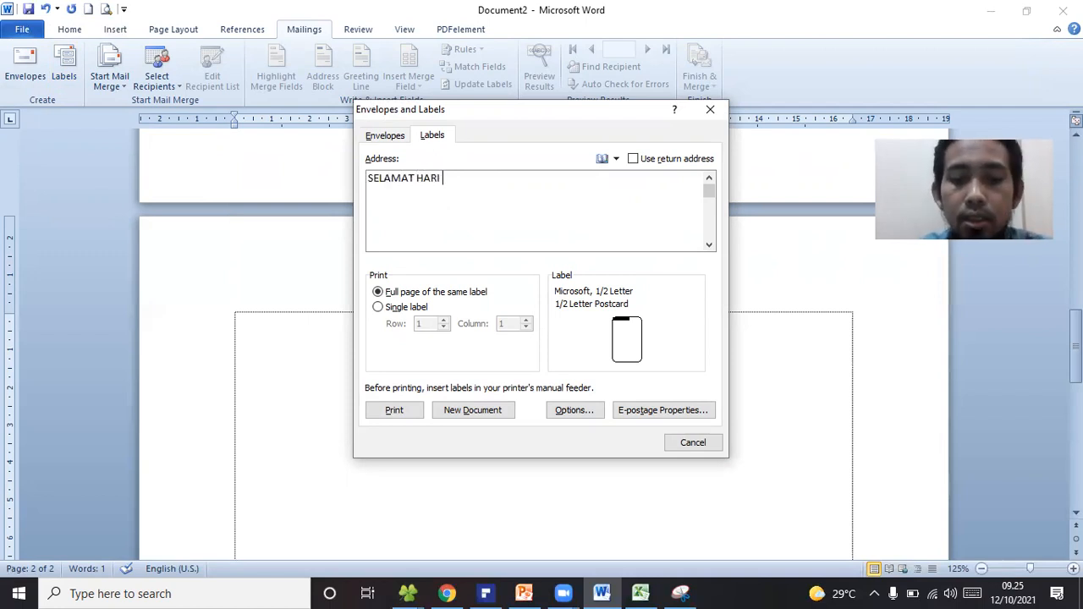
text(RAYA )
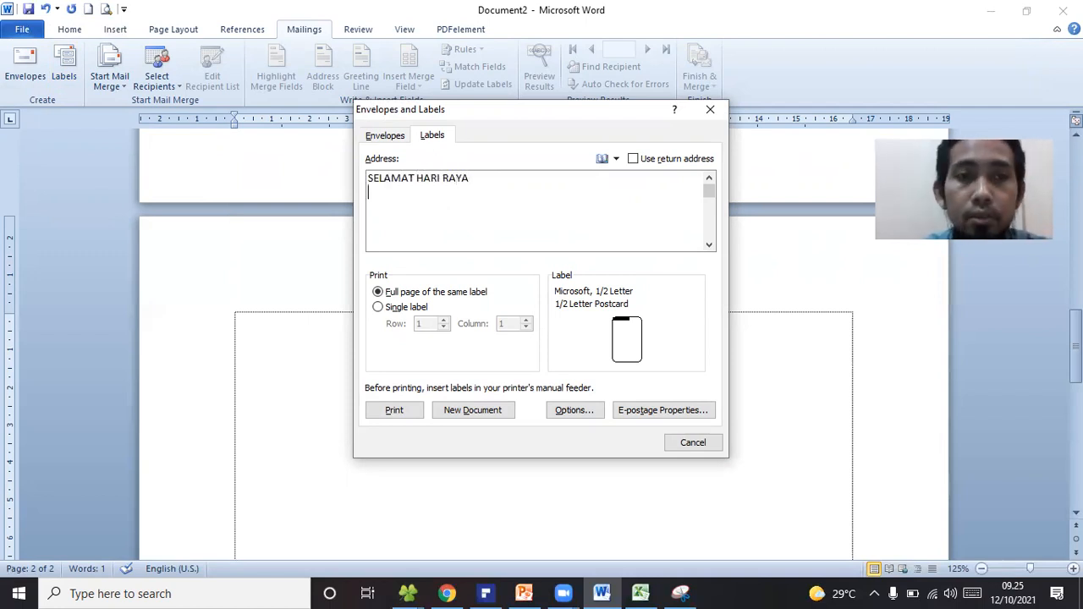
text(IDUL FITRI)
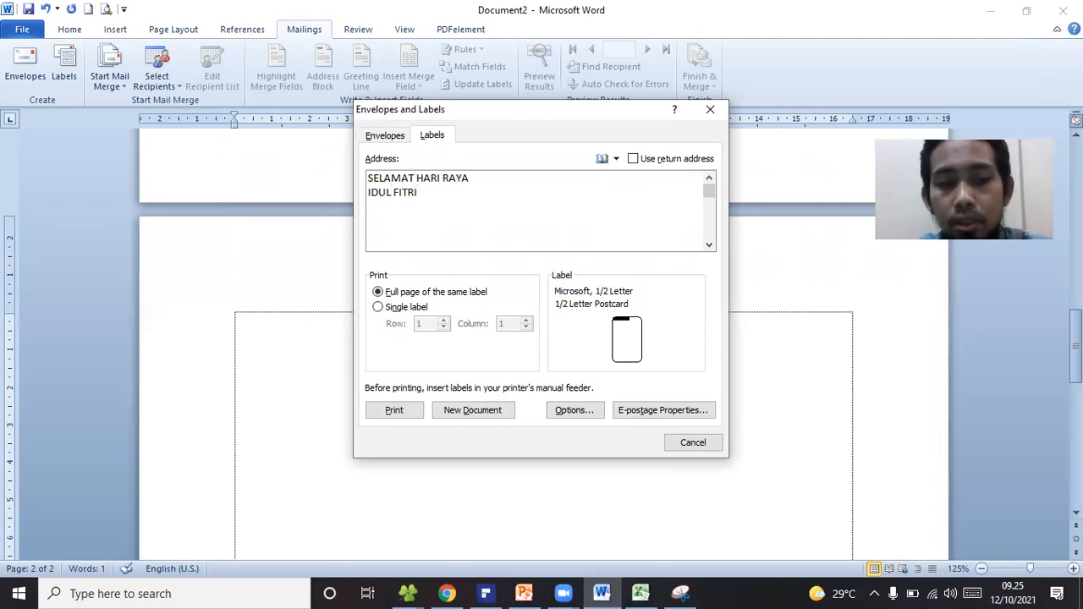
text( @)
key(BackSpace)
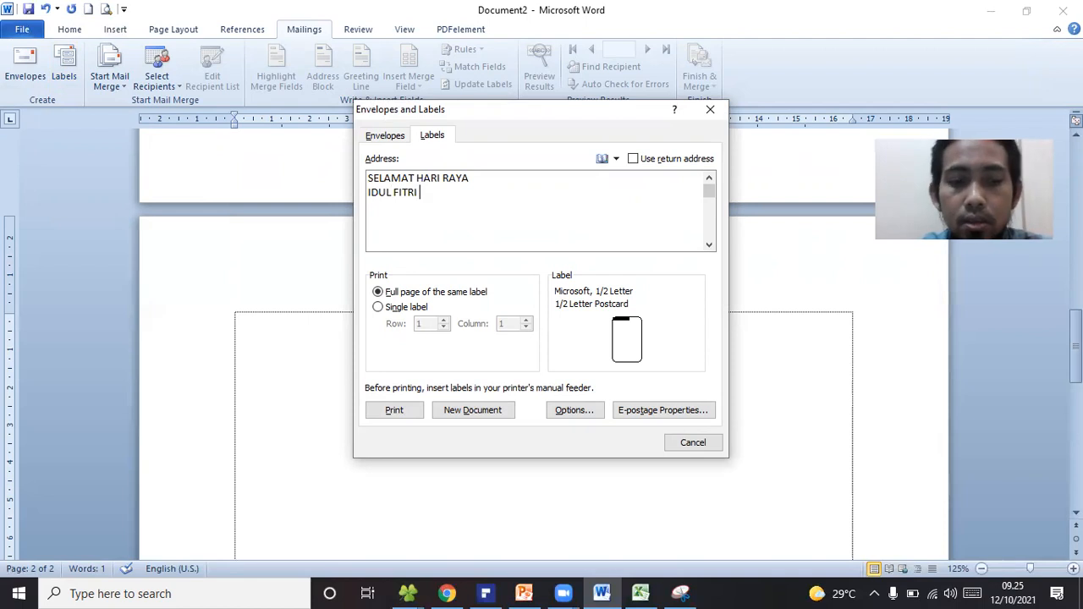
text(1415)
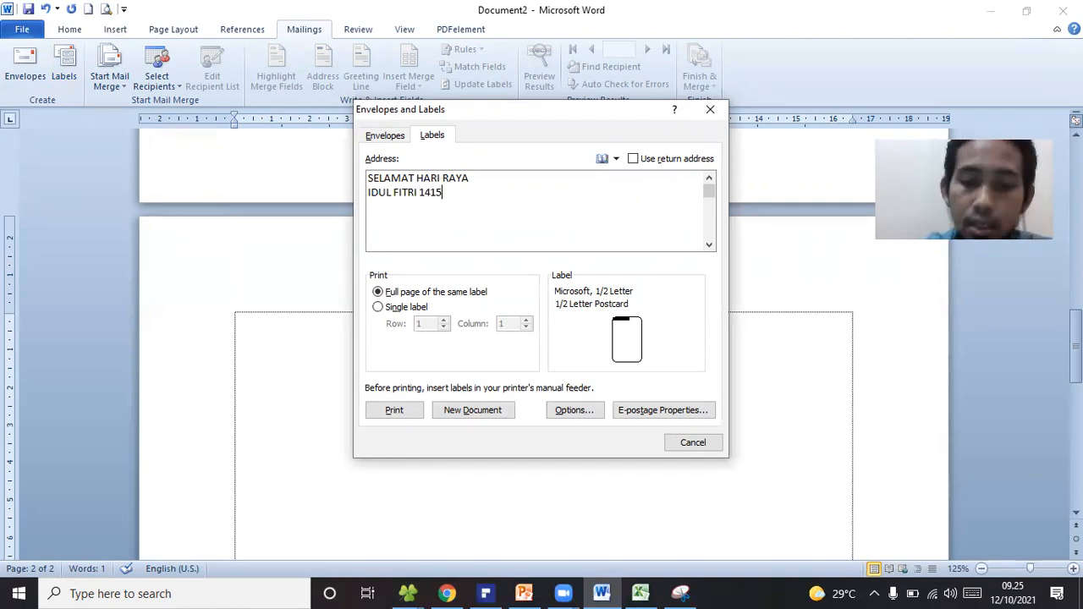
text(H)
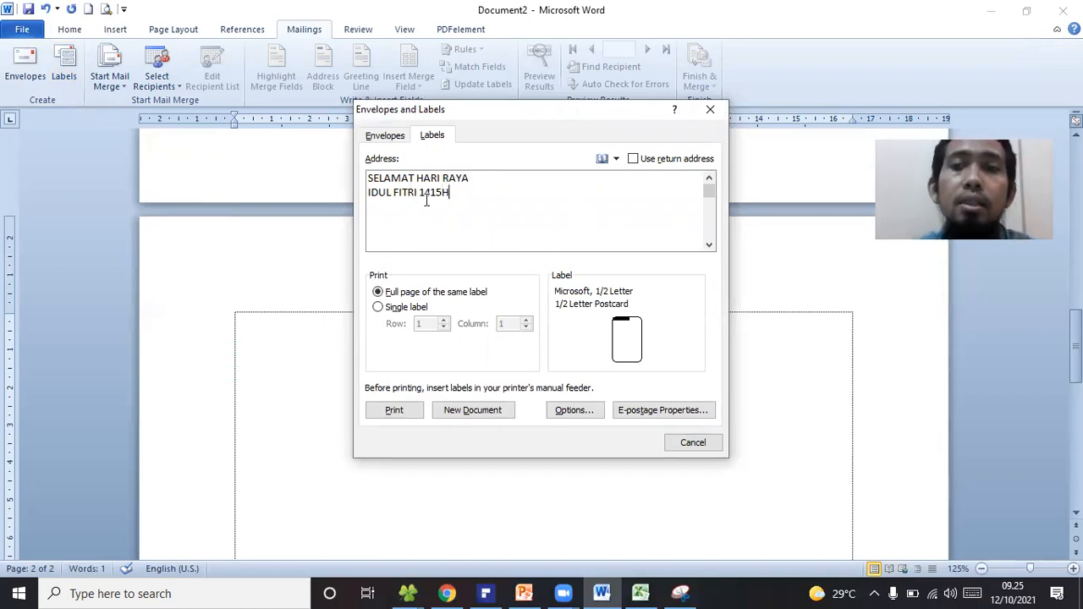
click(632, 159)
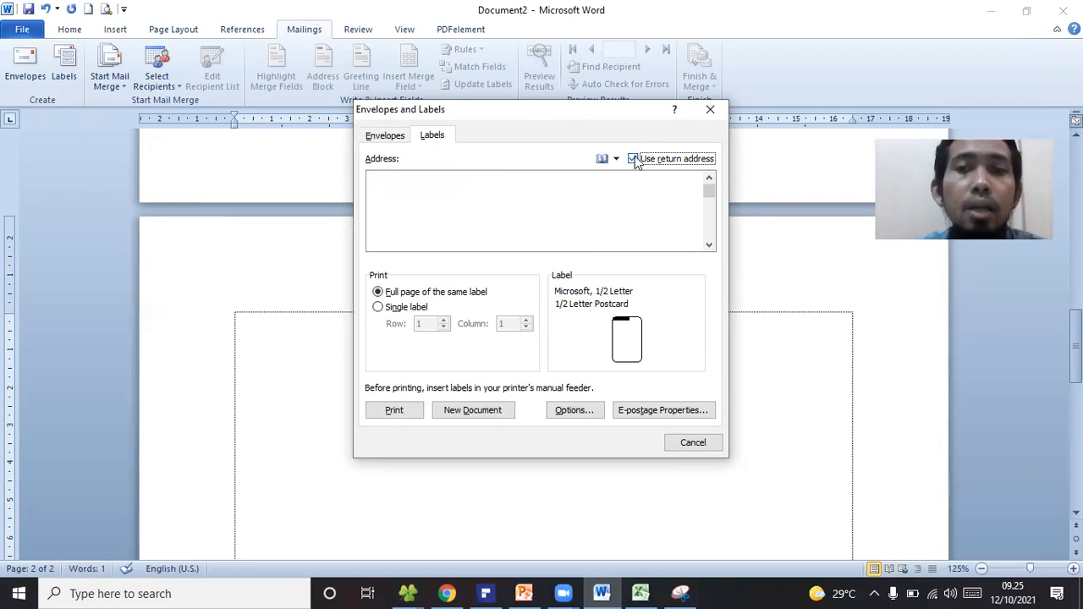
click(633, 159)
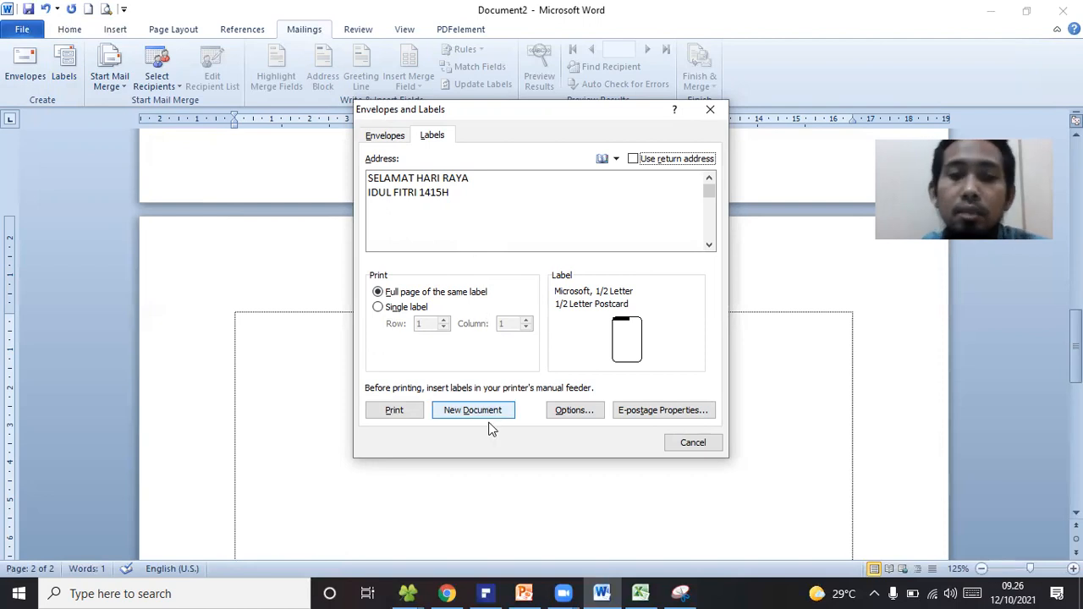
Set the label's printer tray to Default tray (Rear Tray), keeping the Microsoft 1/2 Letter product
click(570, 415)
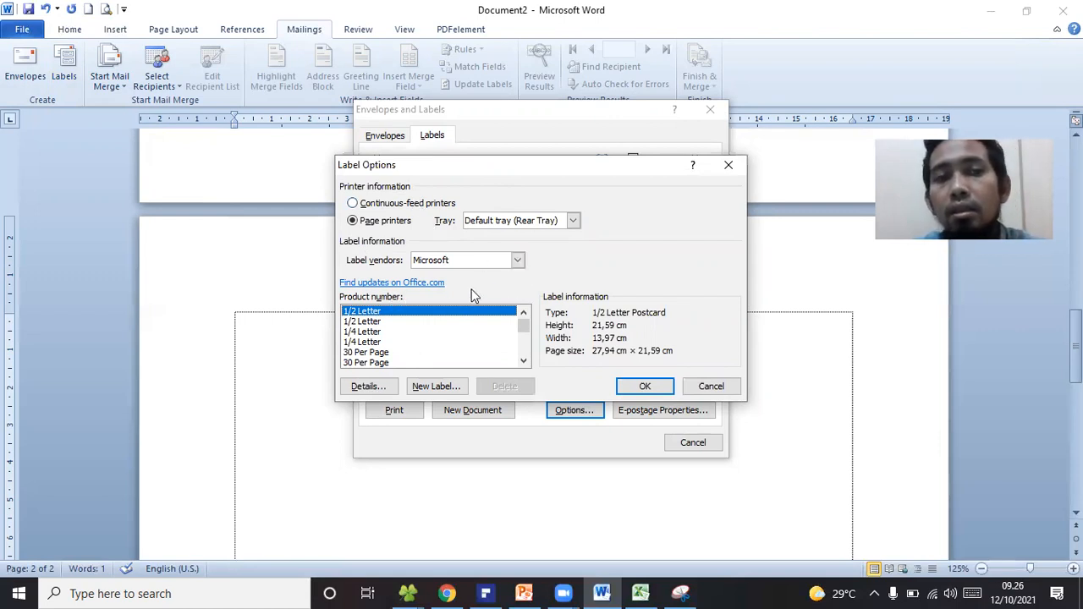
click(573, 222)
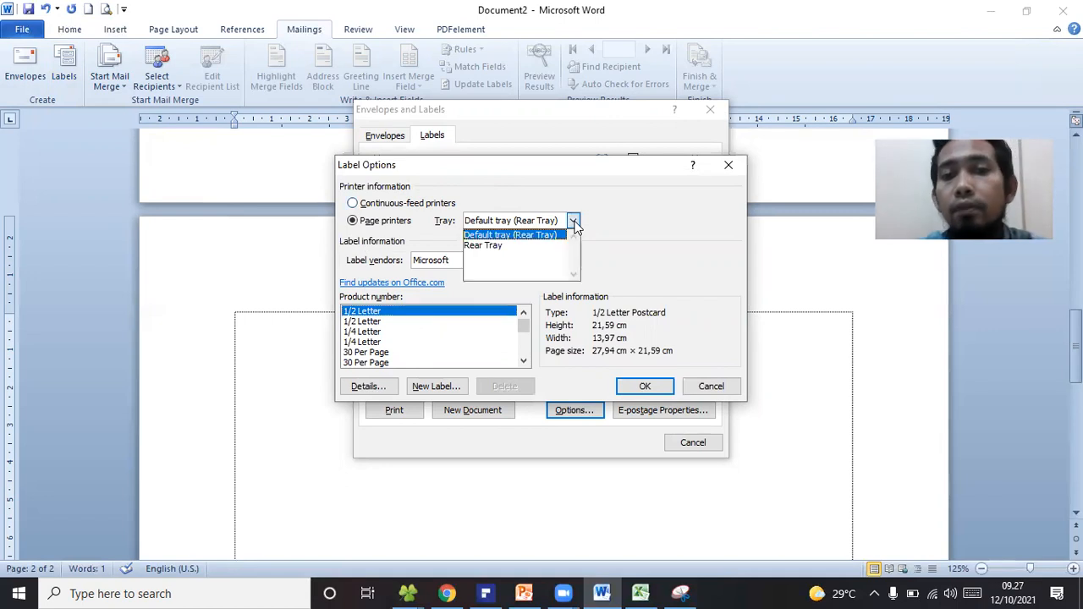
click(551, 236)
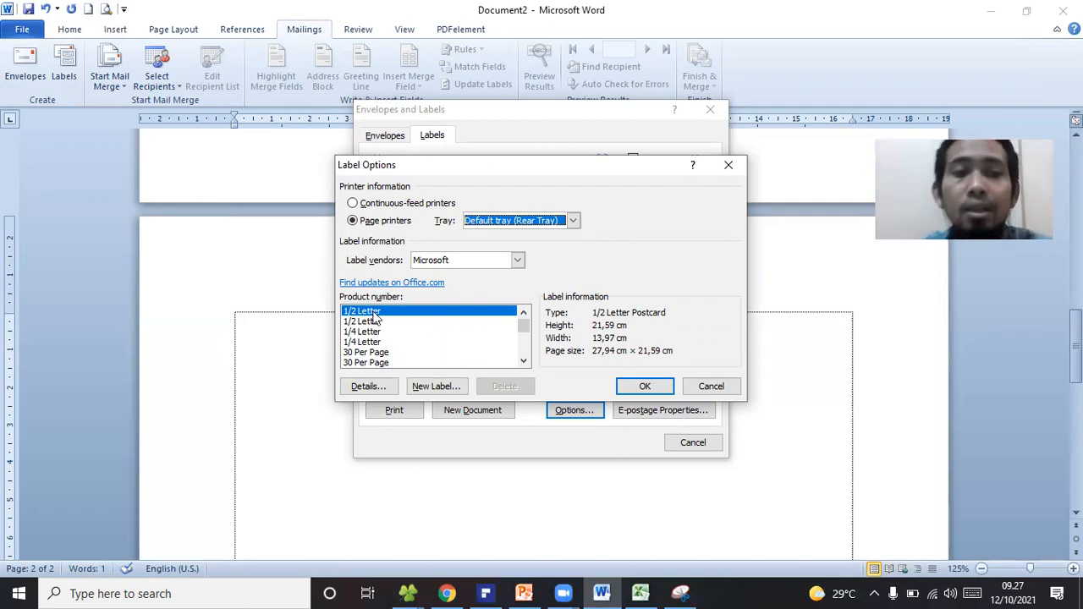
click(640, 390)
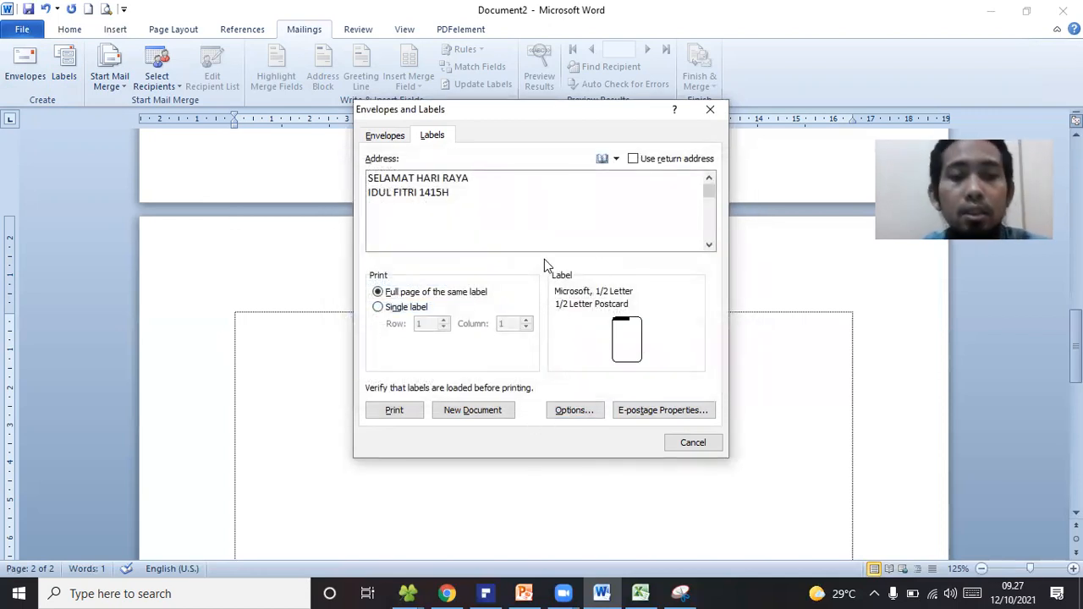
Generate the 1/2 Letter labels in a new document and close that document without saving
click(450, 410)
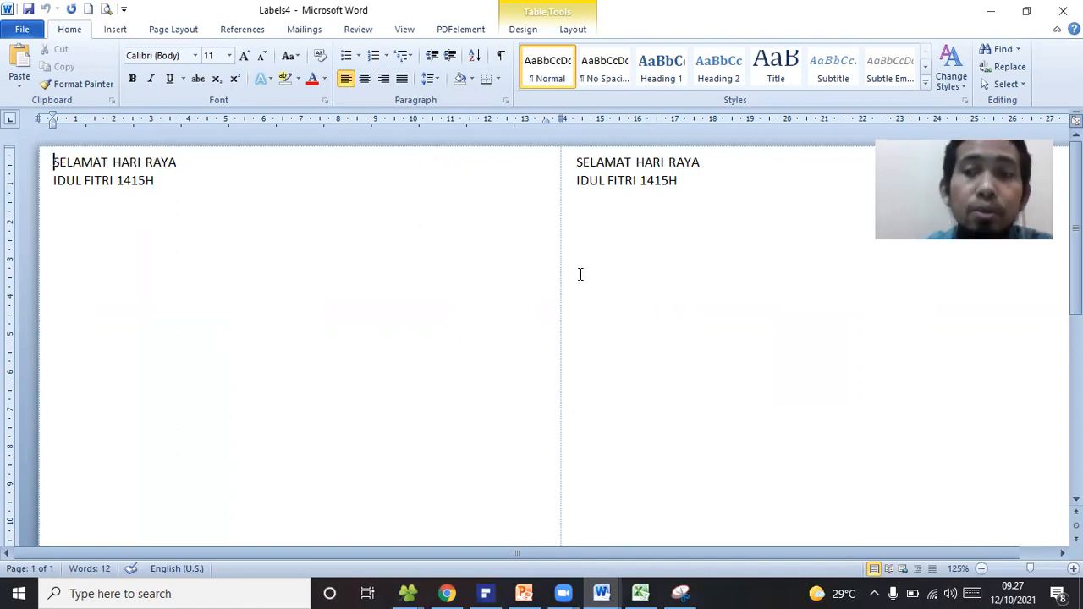
scroll(507, 284, down, 2)
scroll(467, 282, up, 1)
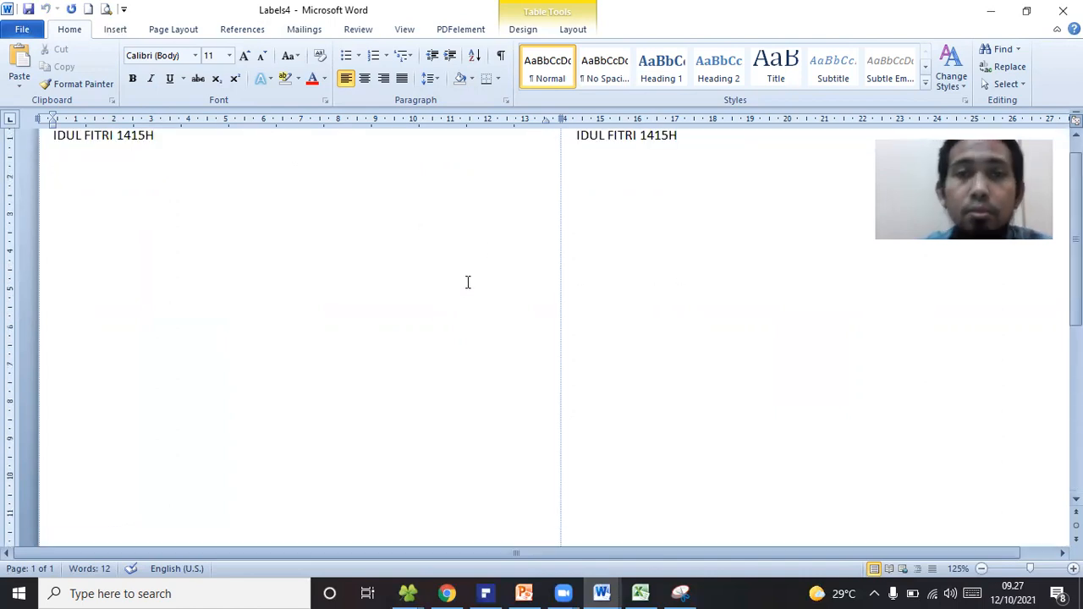
scroll(467, 282, up, 1)
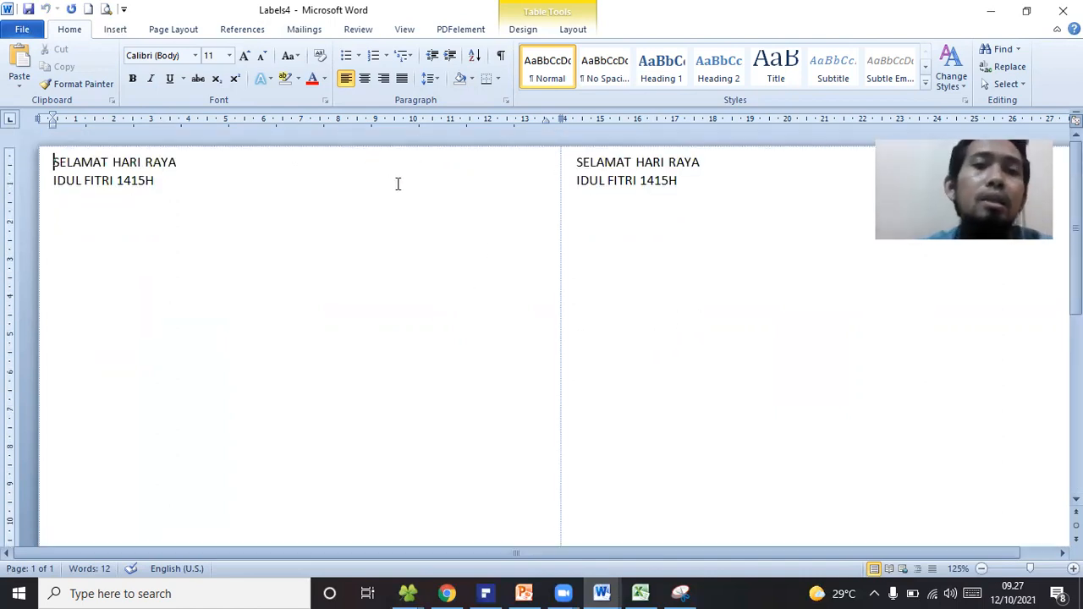
click(1062, 10)
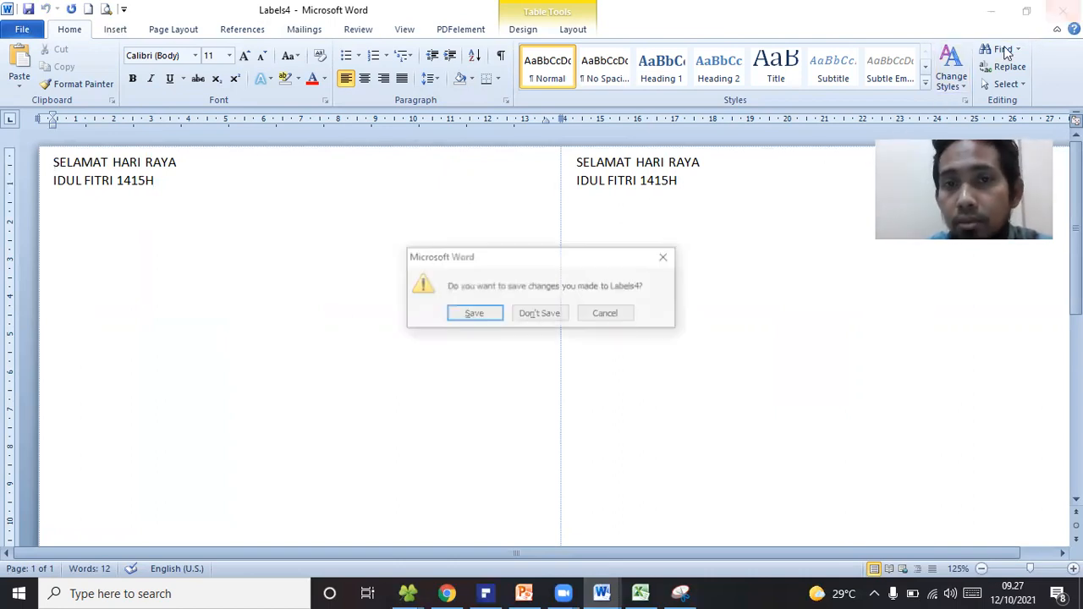
click(532, 315)
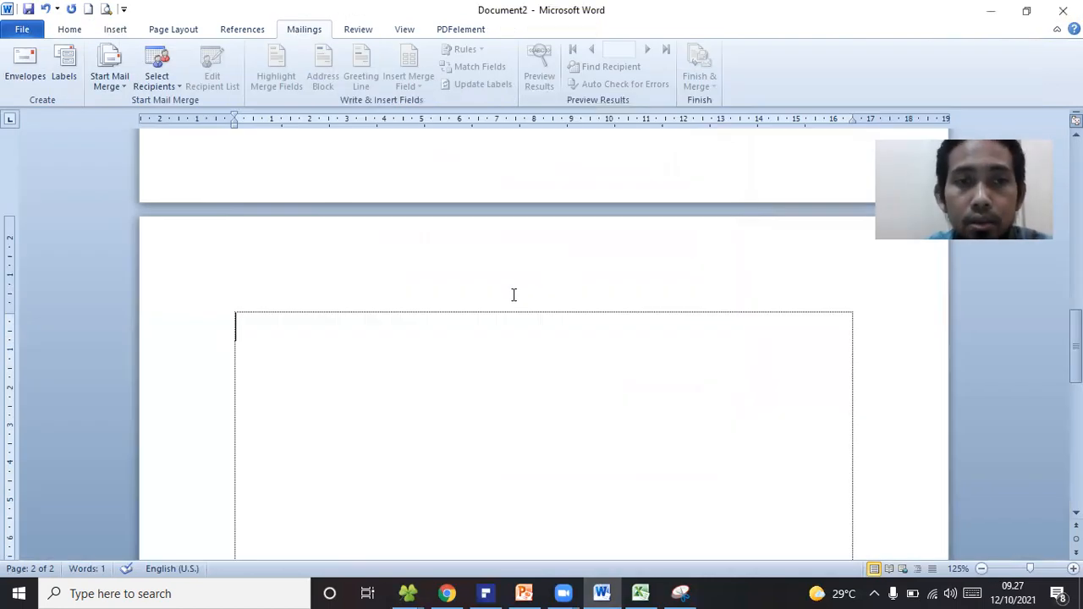
Start another mailing label and enter "SELAMAT HARI RAYA" and "IDUL FITRI 1415H" on two lines as its address text
click(71, 78)
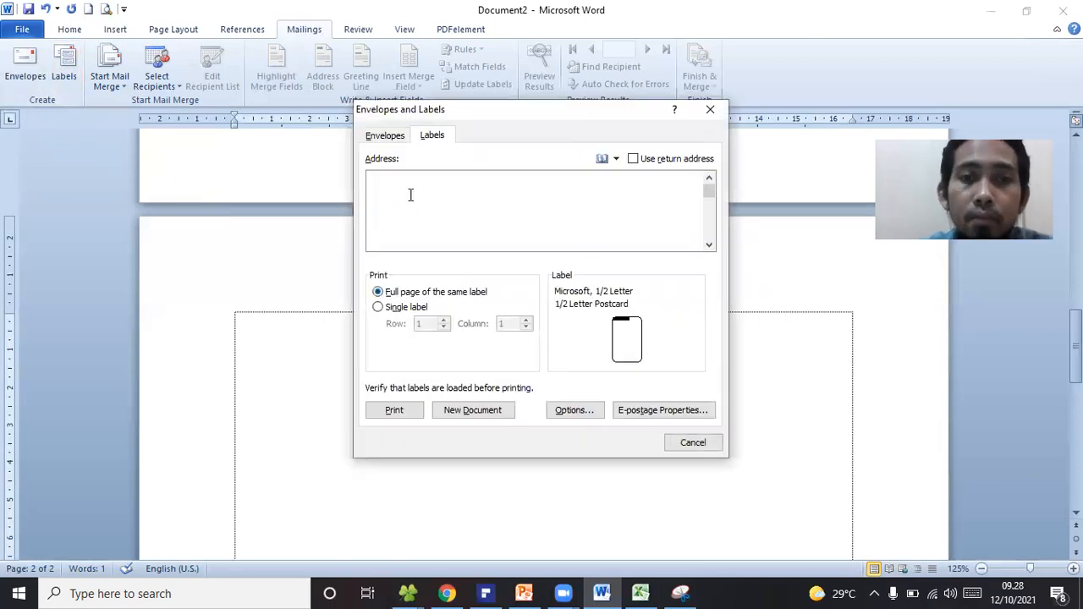
text(SELAAT)
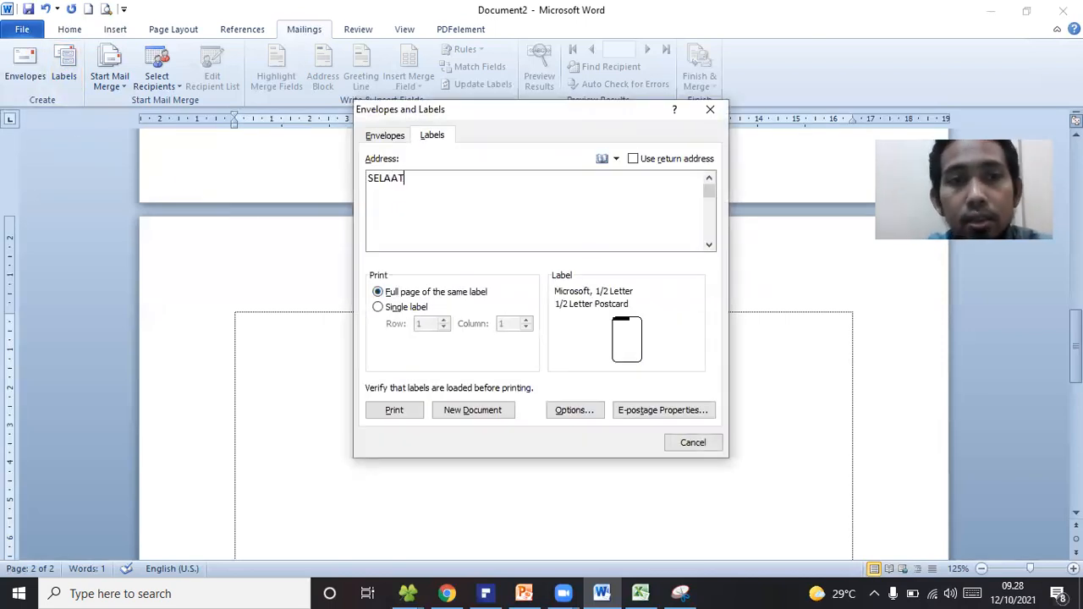
key(BackSpace)
key(BackSpace)
text(MAT HARI RAYA )
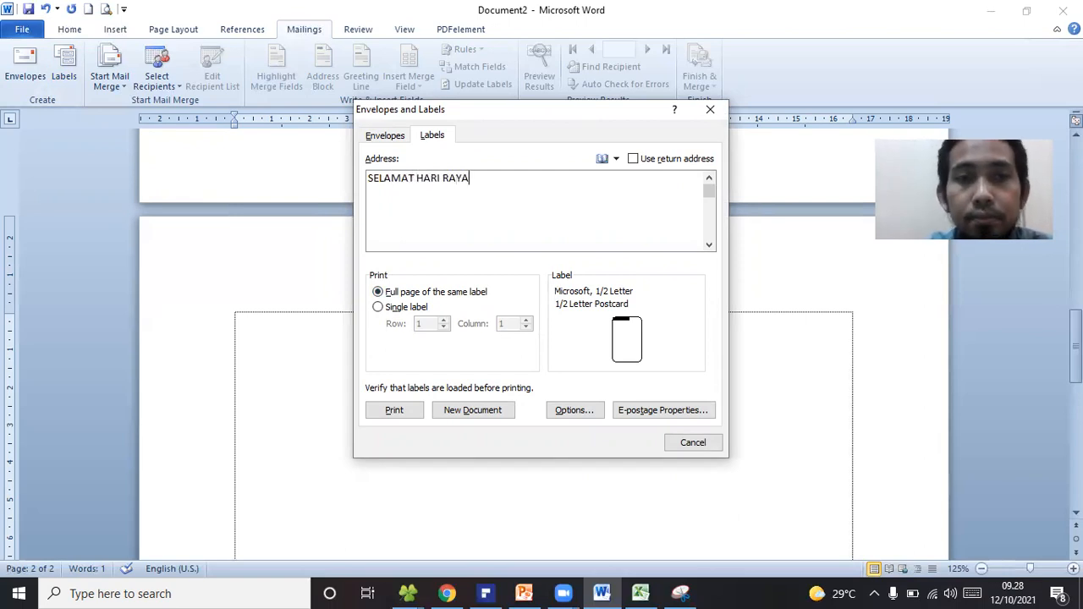
text(IDUL FITRI 1415H)
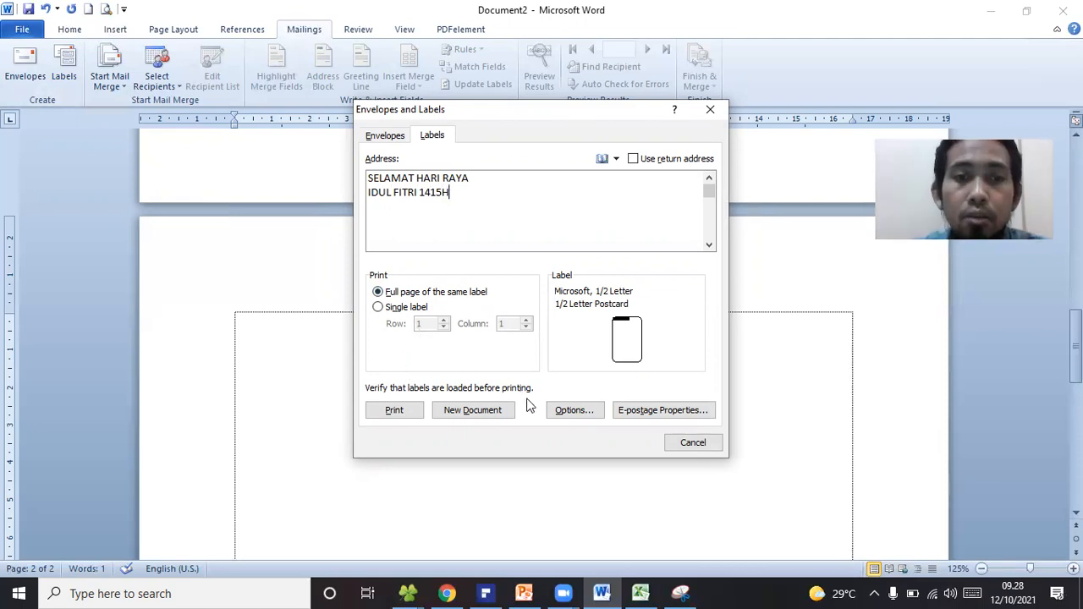
Set the label product to Microsoft 30 Per Page, the first of the two 30 Per Page entries
click(569, 412)
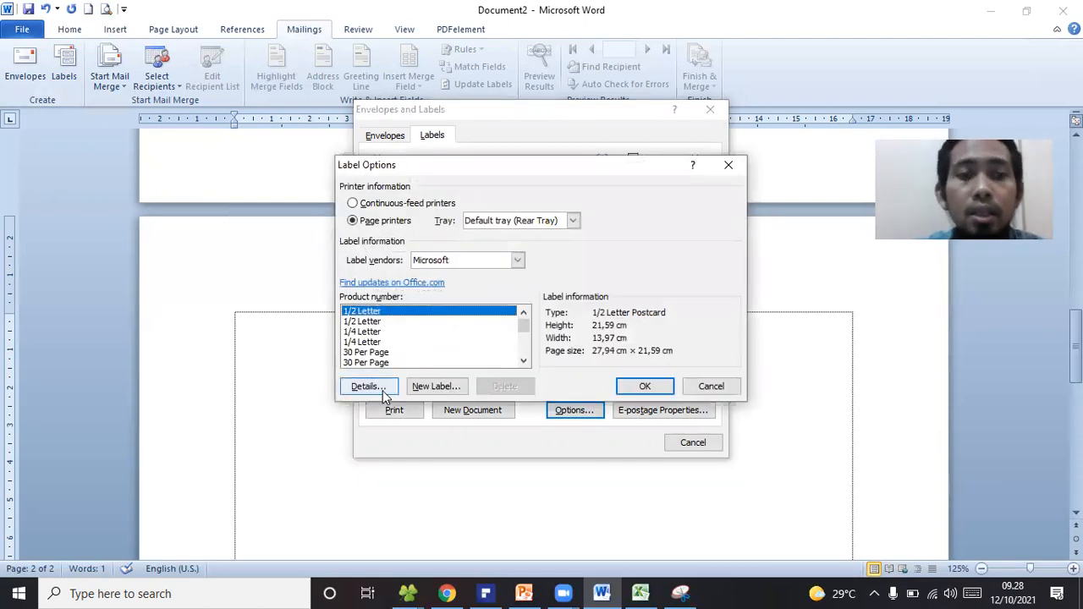
click(358, 341)
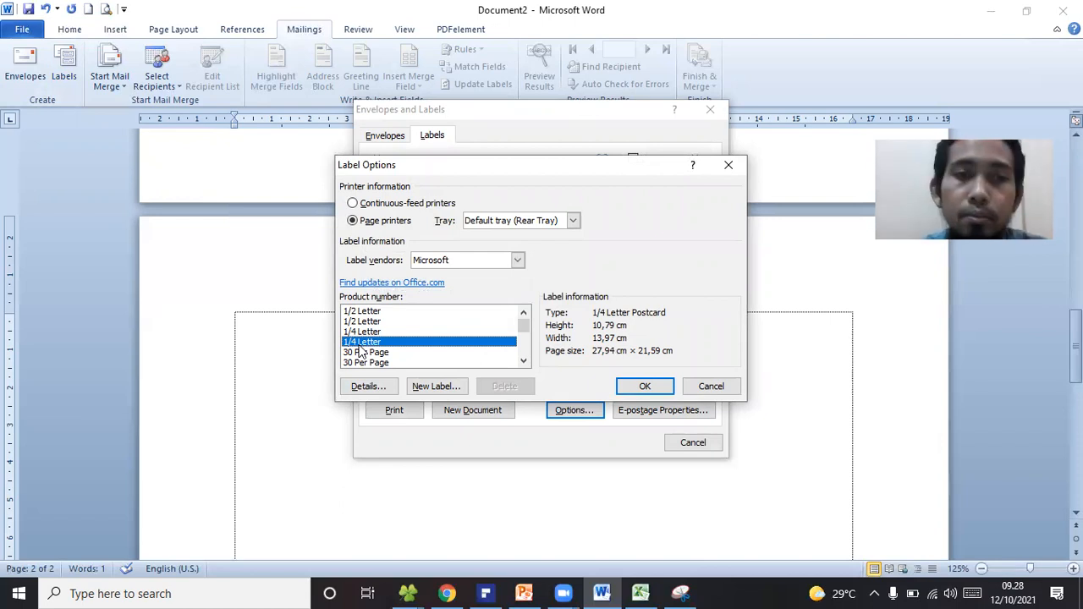
drag(523, 328, 522, 325)
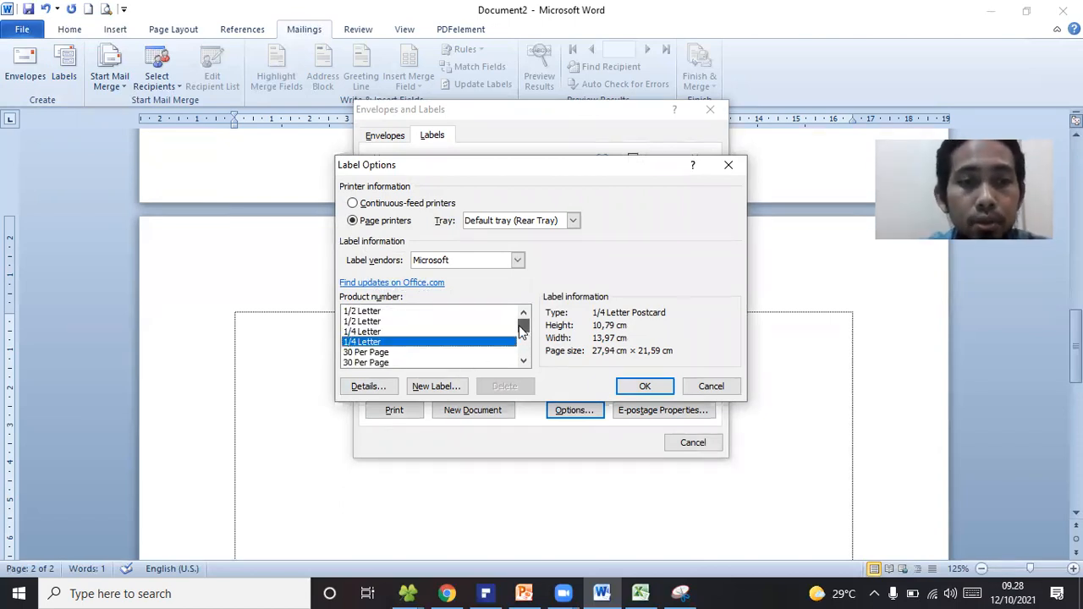
click(348, 353)
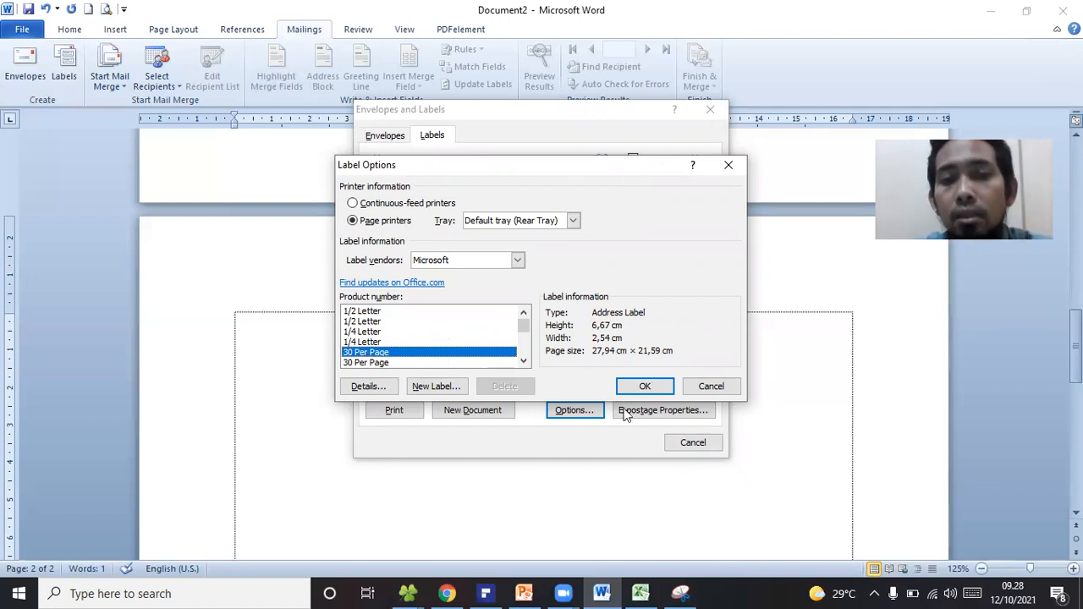
click(636, 387)
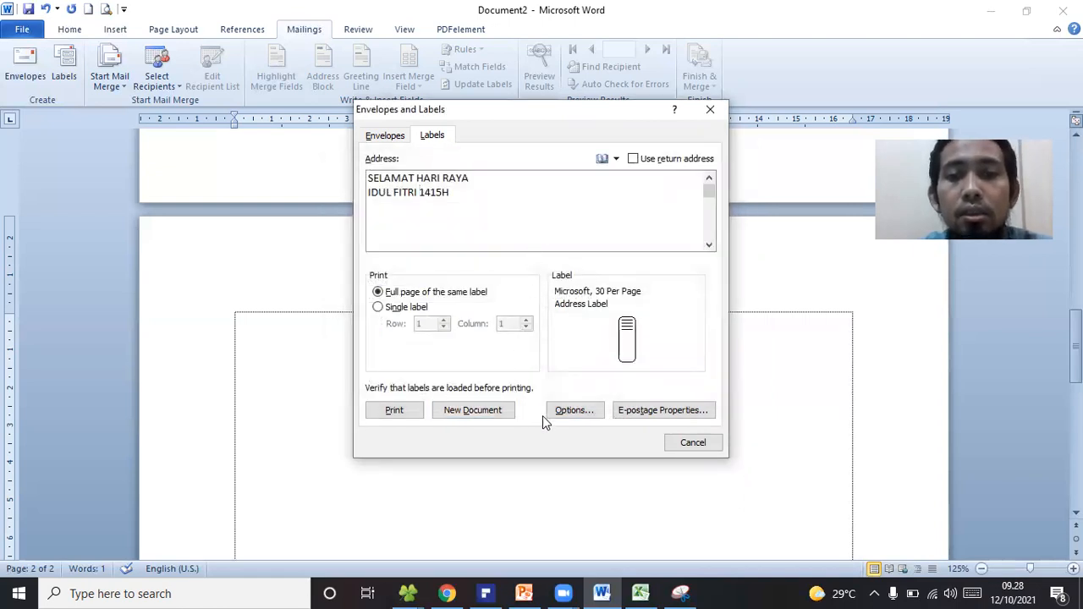
Generate a full page of the same label in a new document and look over its label rows
click(470, 411)
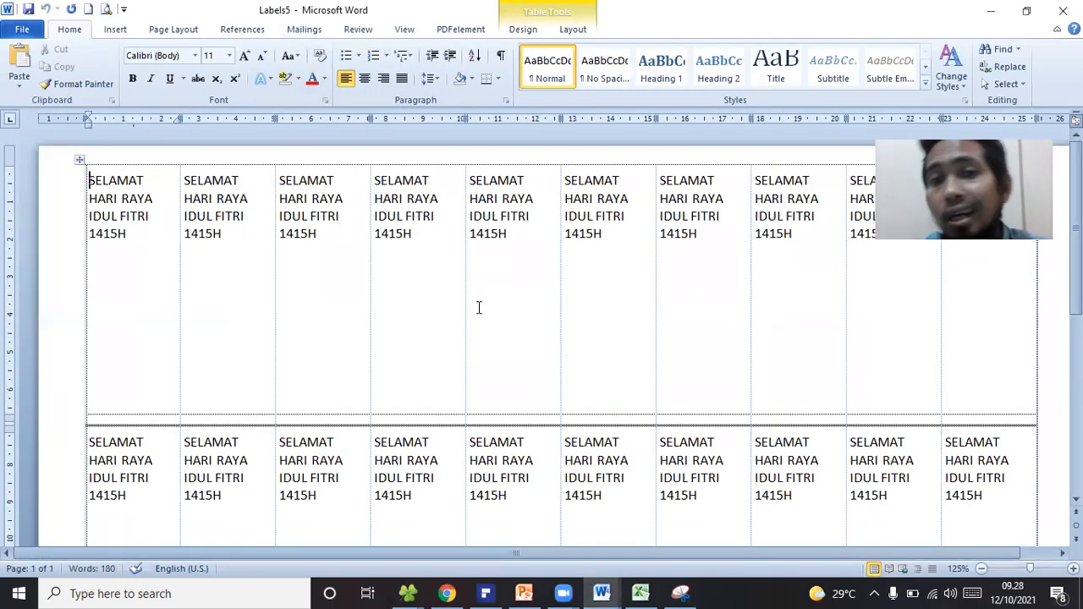
scroll(457, 312, down, 5)
scroll(514, 326, down, 4)
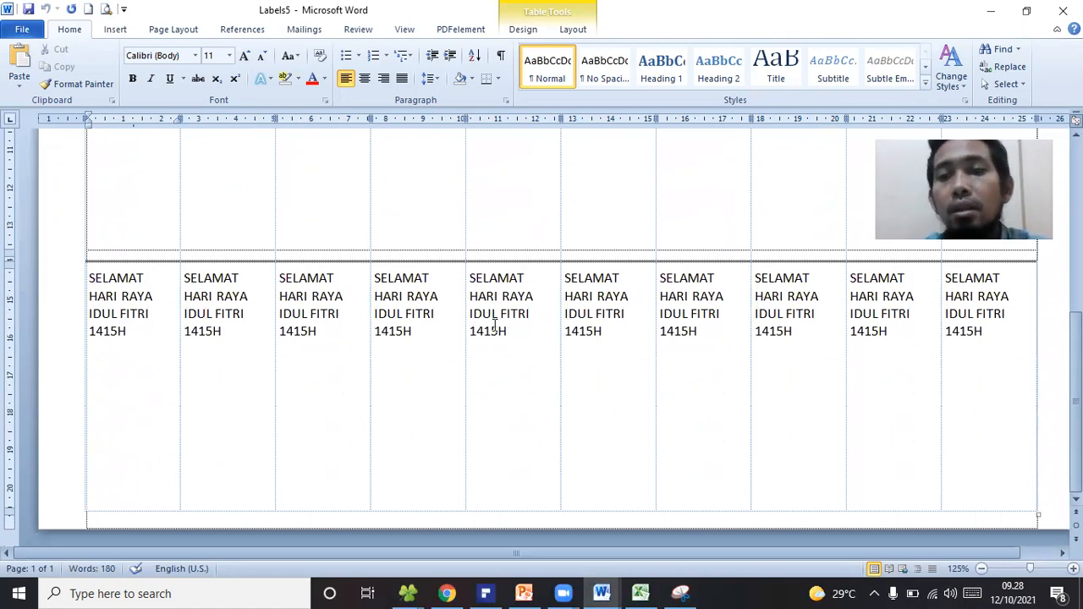
scroll(495, 325, up, 2)
scroll(495, 324, up, 2)
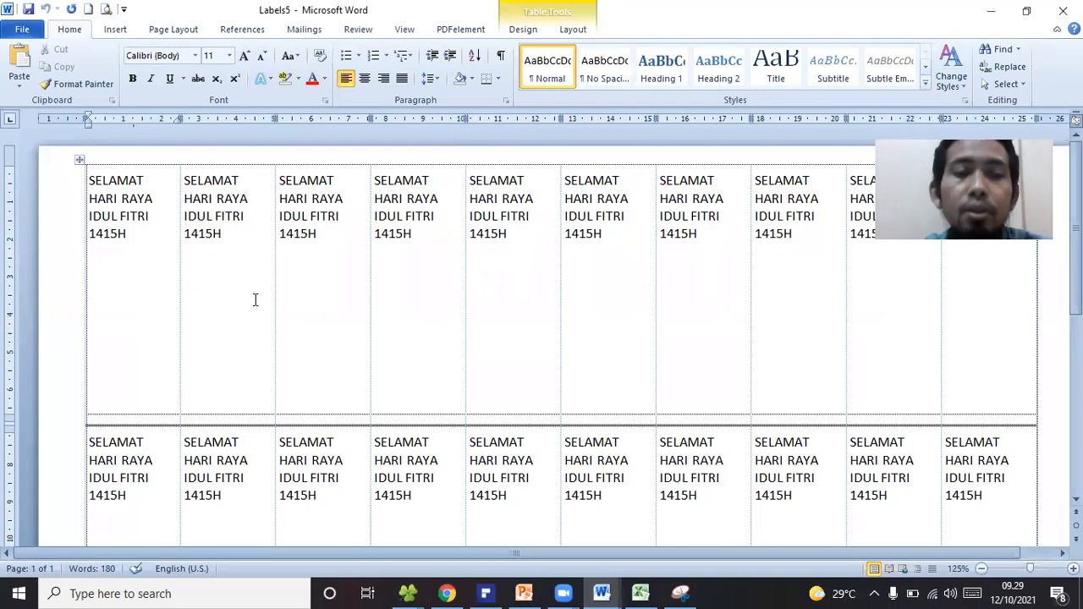
scroll(360, 293, down, 4)
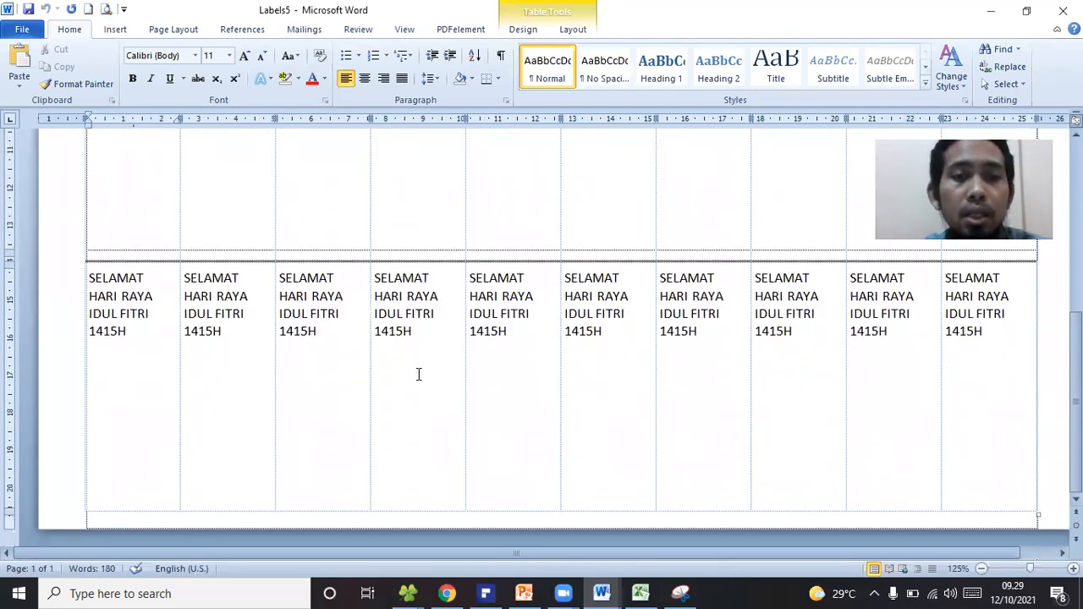
scroll(387, 372, up, 2)
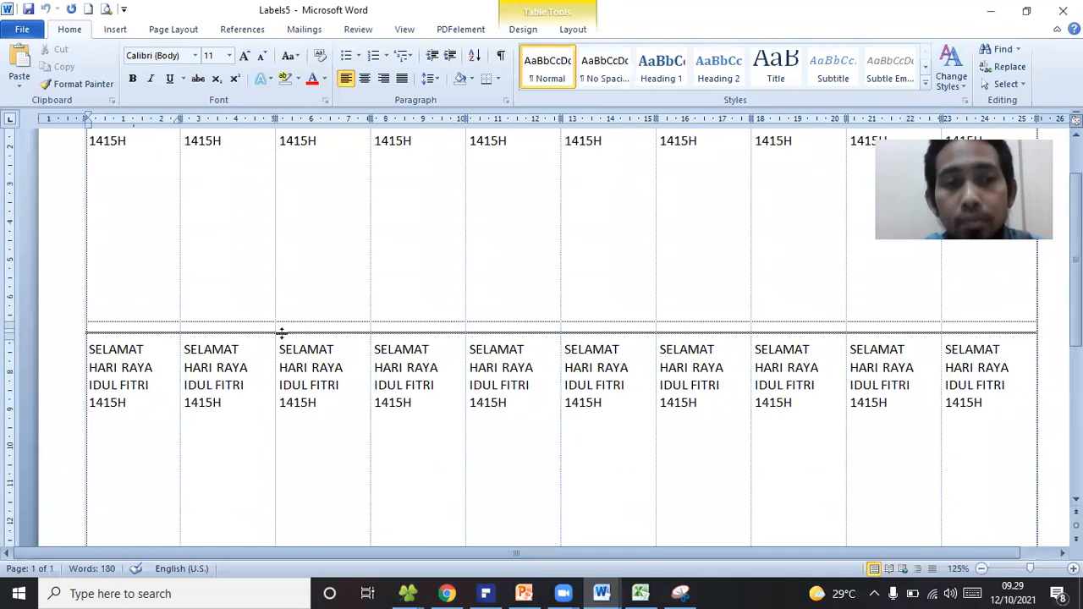
Look back over the first row of the 30 Per Page labels and close that document without saving
scroll(343, 255, up, 3)
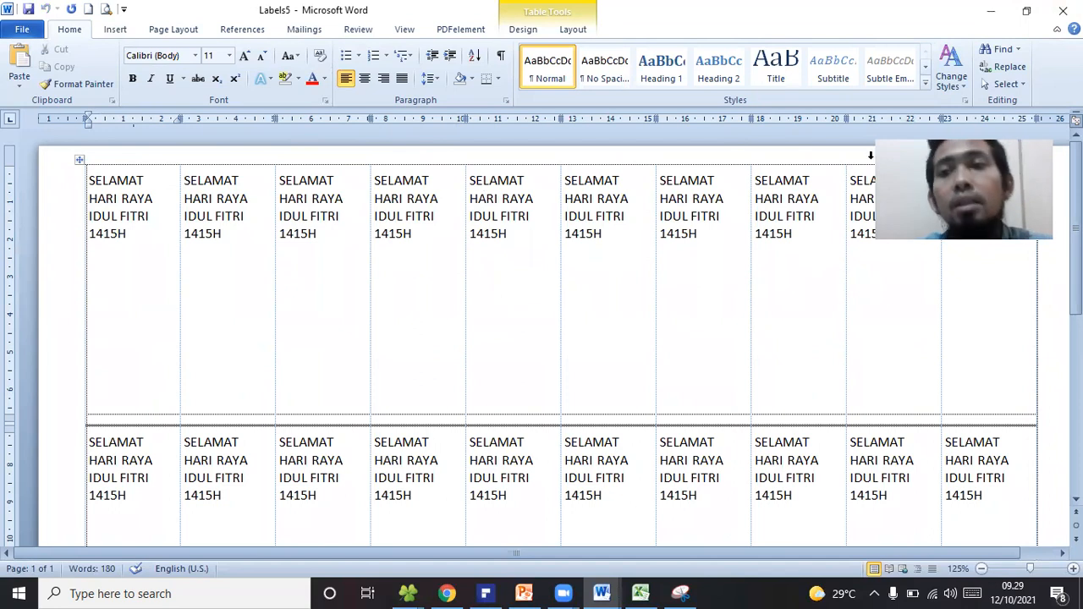
click(1053, 13)
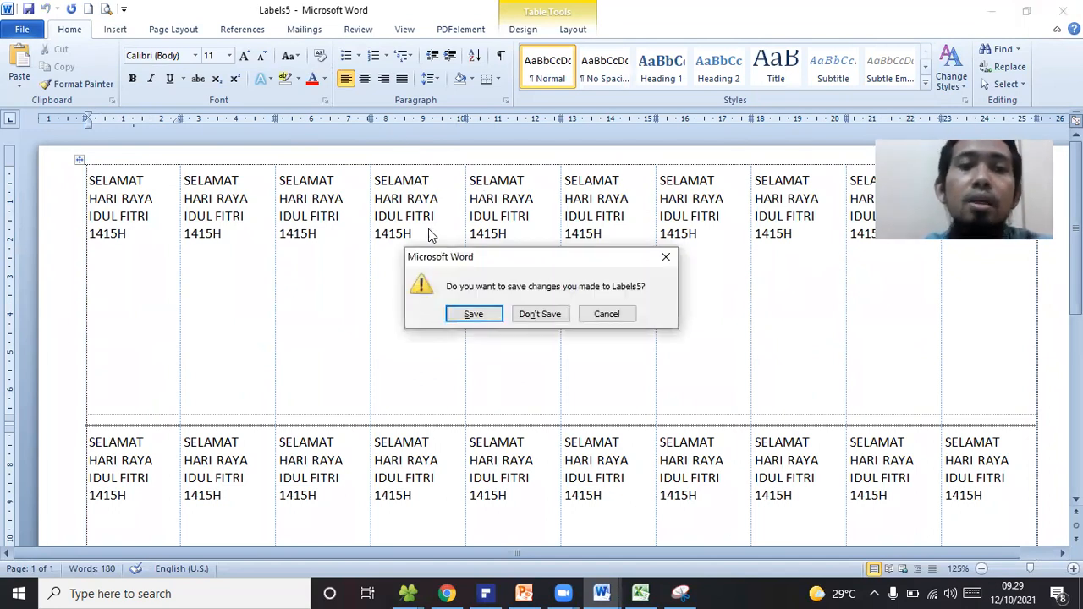
click(534, 315)
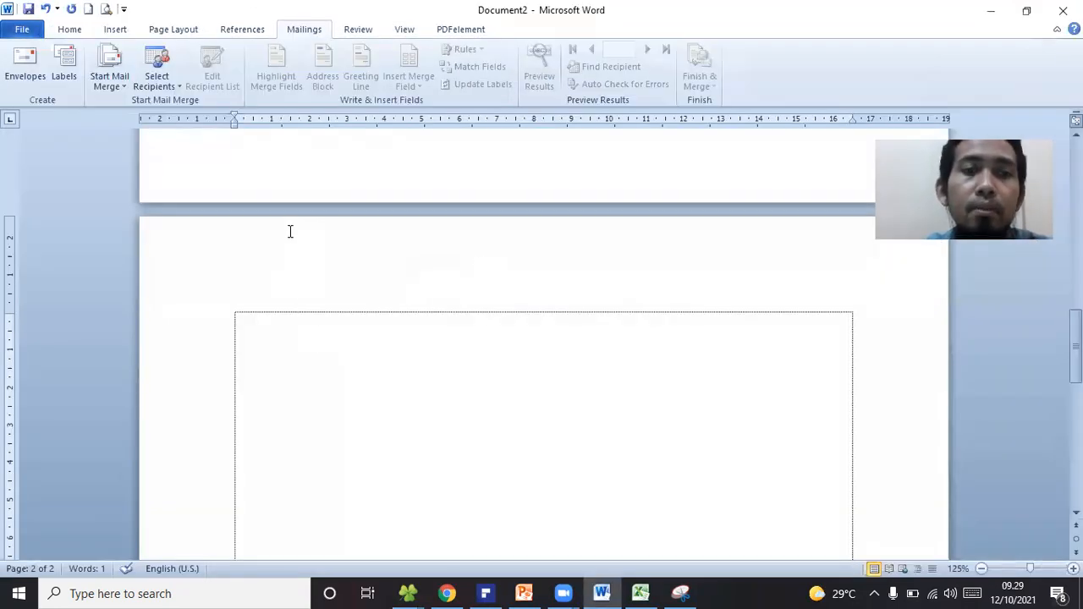
Start another mailing label and enter "SELAMAT" and "HARI RAYA" on two lines as its address text
click(65, 66)
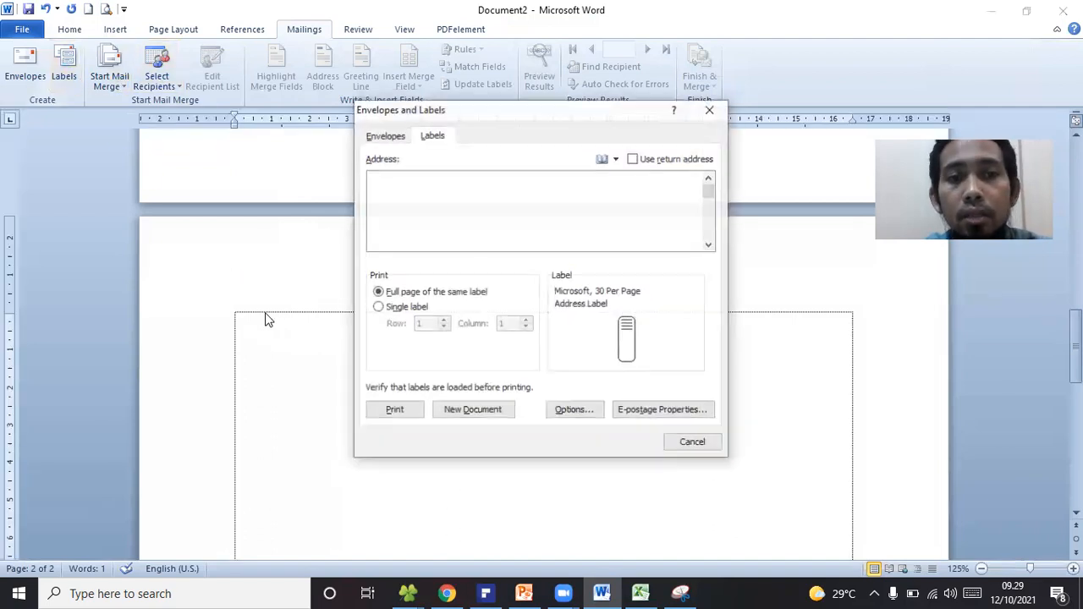
text(SELAMAT)
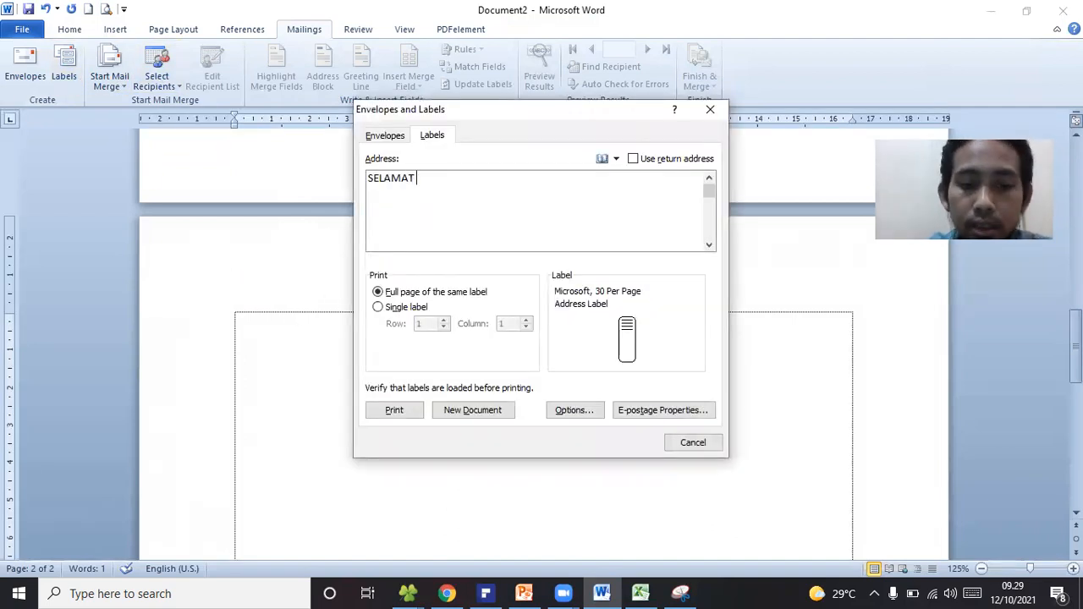
key(Return)
text(HARI RAYA)
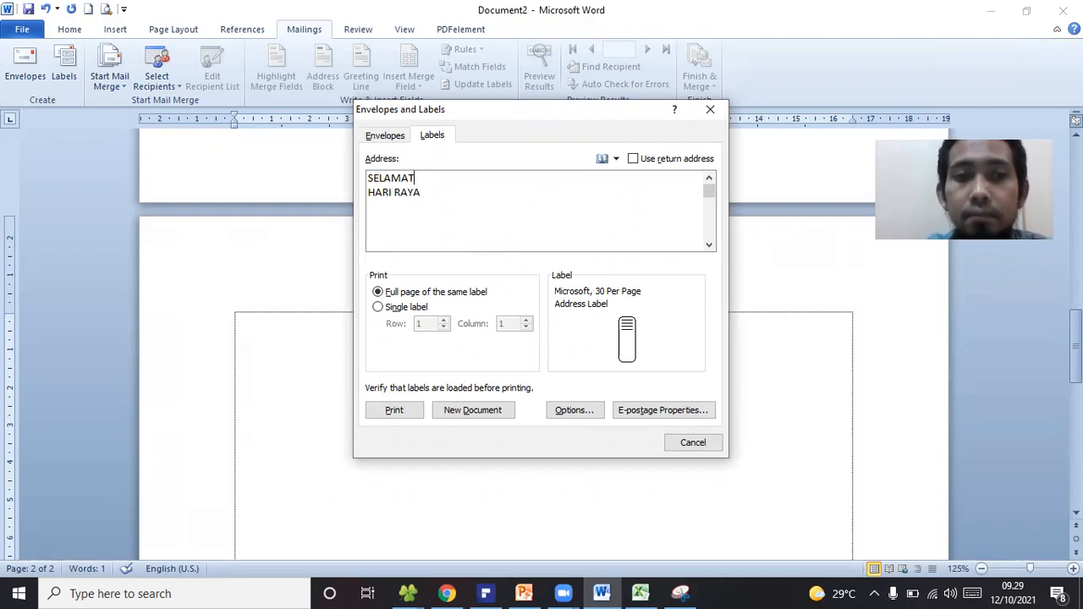
key(Delete)
key(Return)
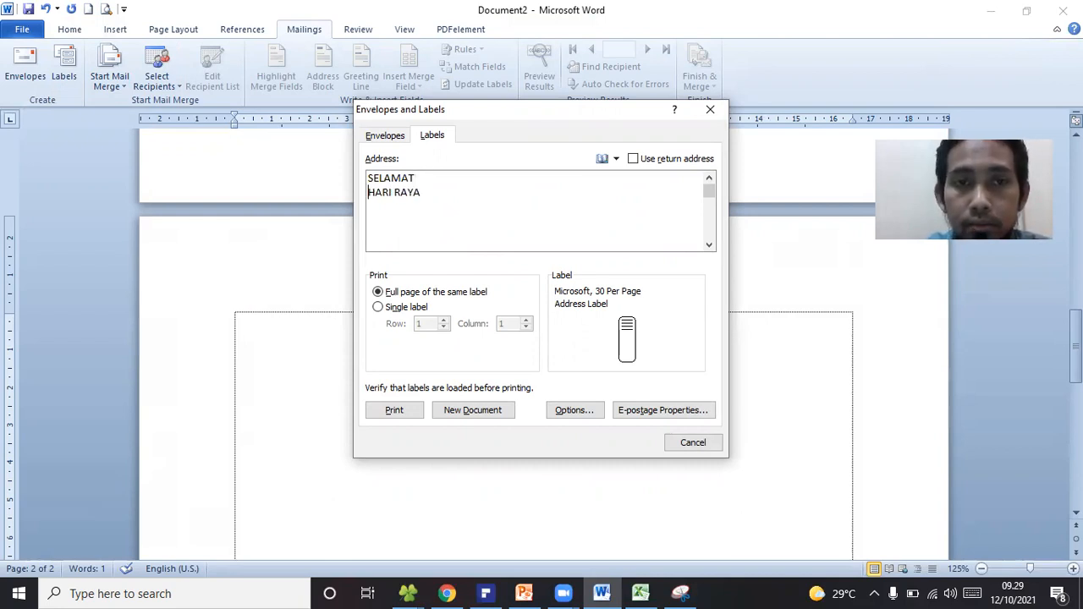
Replace the label's whole address text with the single line "SELAMAT HA"
click(432, 185)
drag(419, 179, 464, 196)
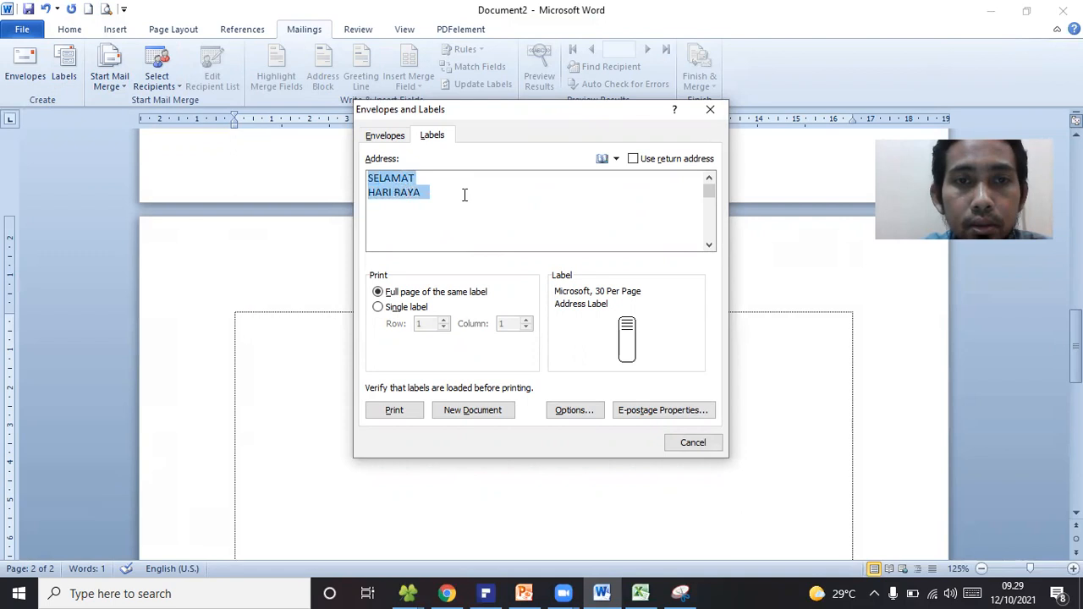
text(SELAMAT)
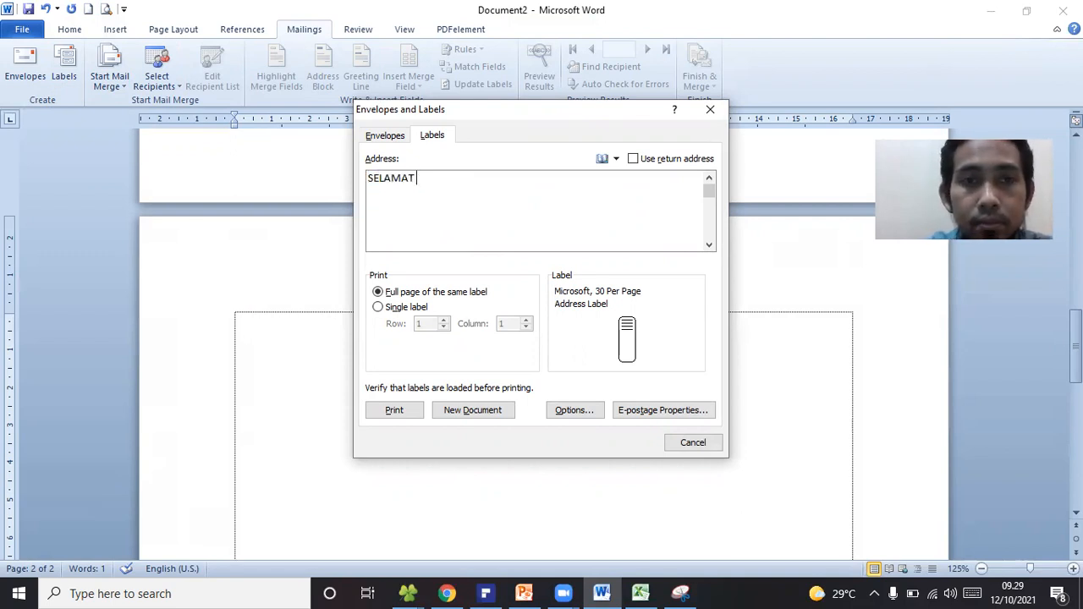
key(Return)
text(HARI)
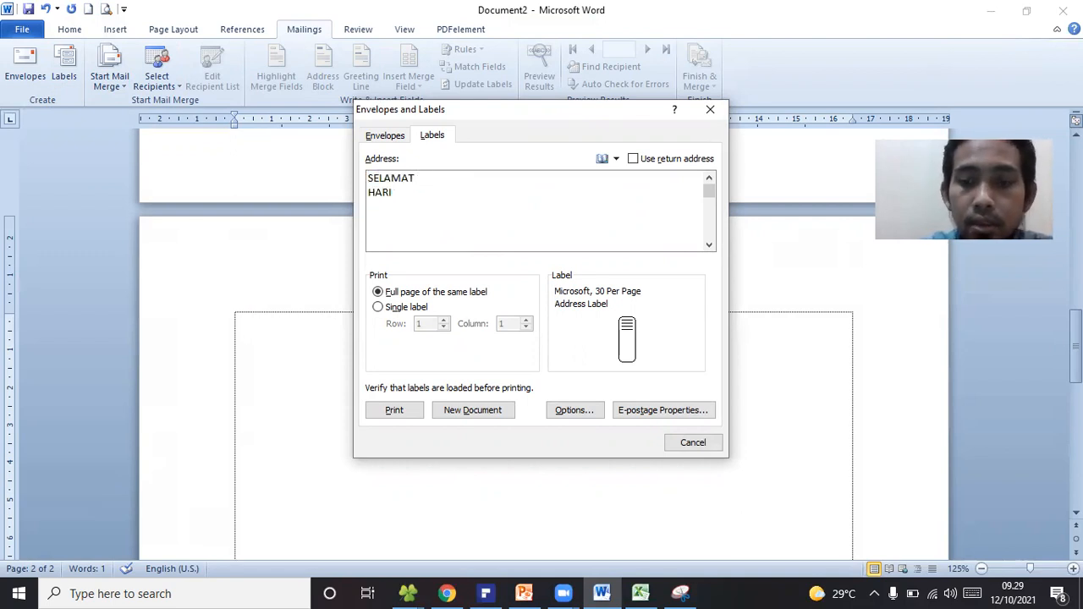
key(BackSpace)
key(BackSpace)
key(BackSpace)
key(BackSpace)
text(HA)
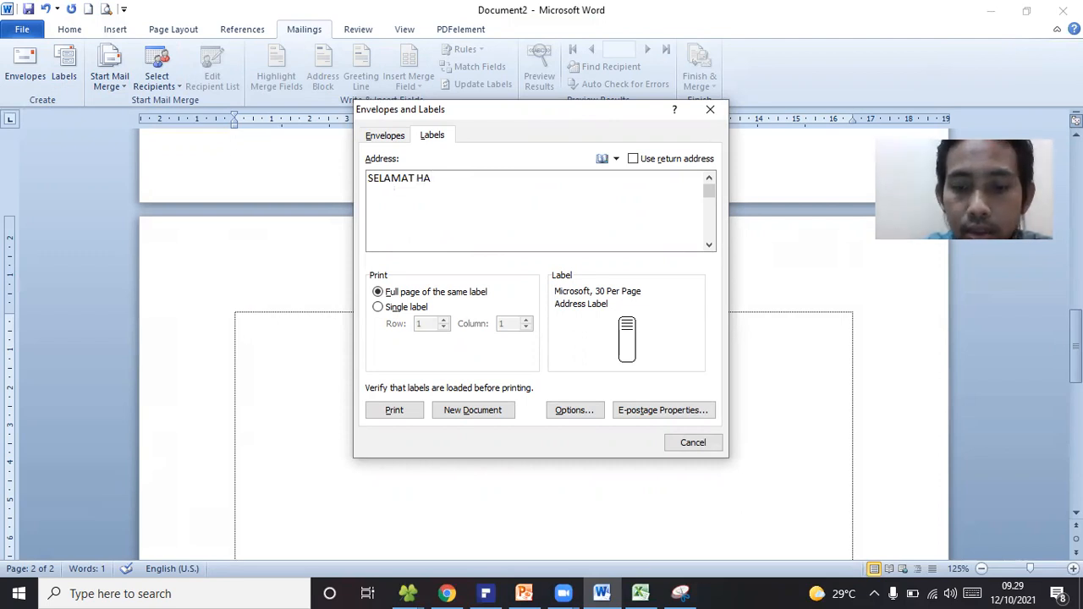
text(R)
key(BackSpace)
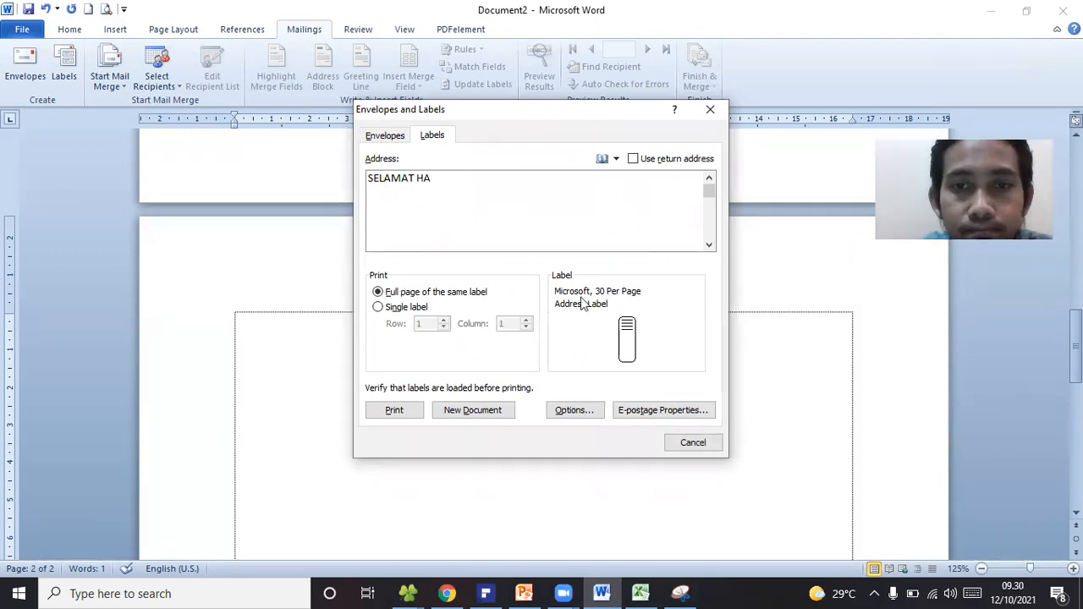
Set the label product to Microsoft A4 (Landscape), the first of the two A4 (Landscape) entries
click(561, 412)
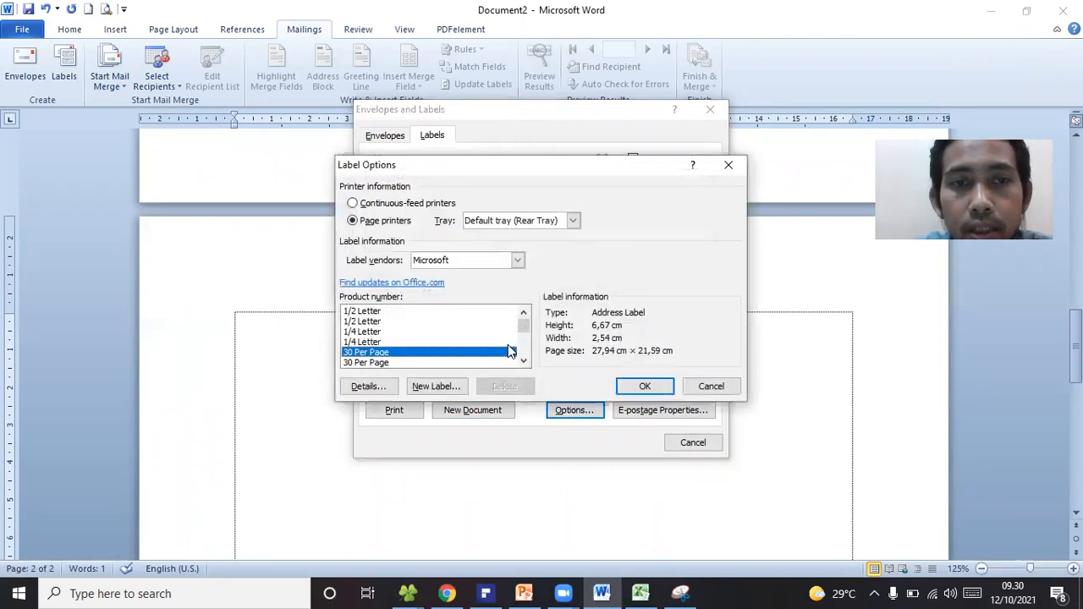
scroll(387, 347, down, 1)
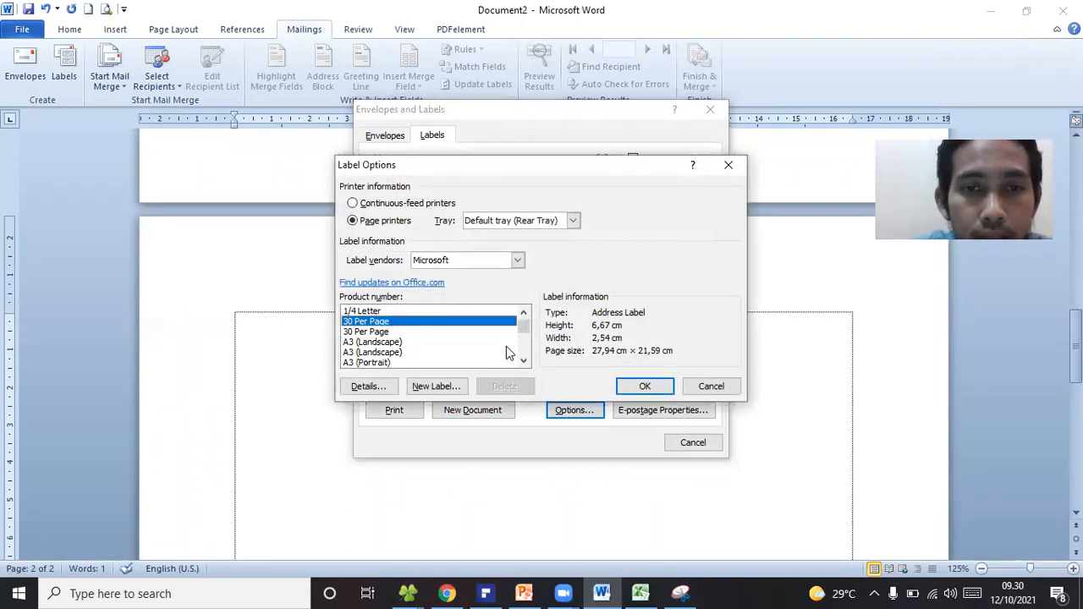
scroll(406, 338, down, 1)
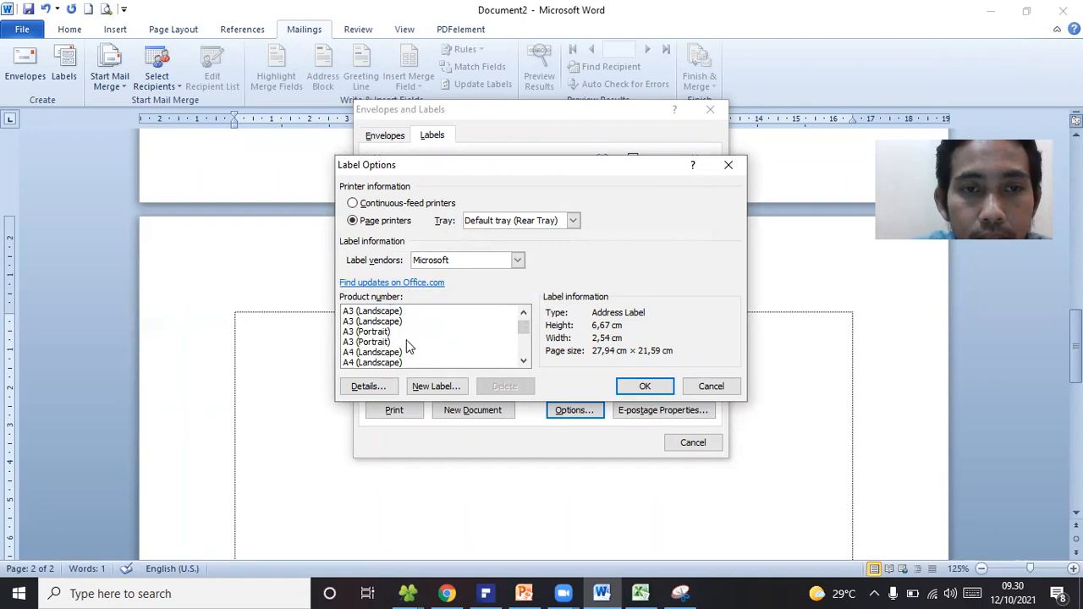
click(355, 353)
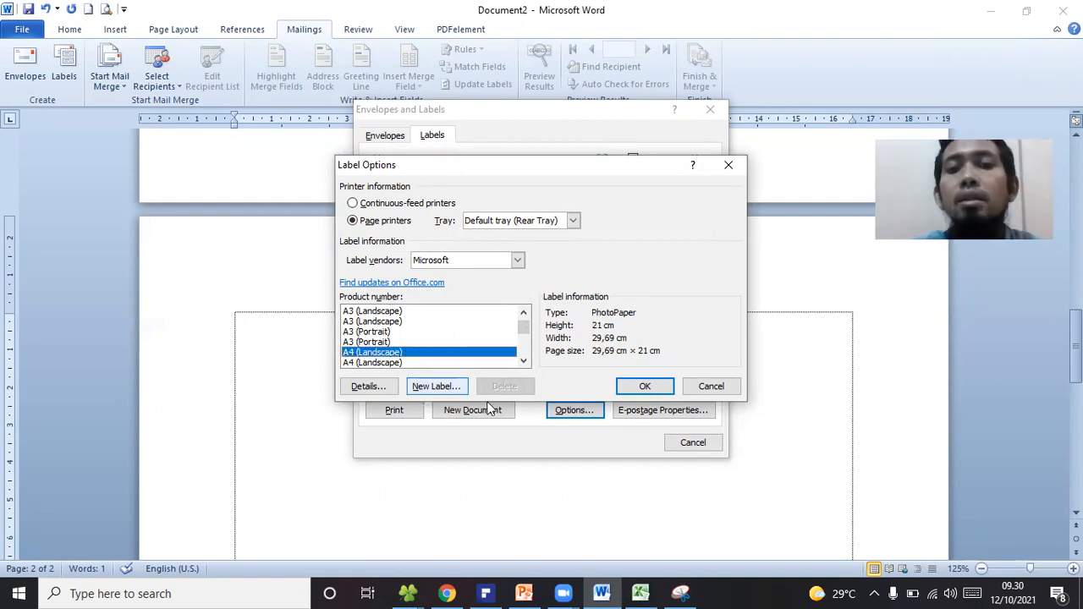
click(634, 386)
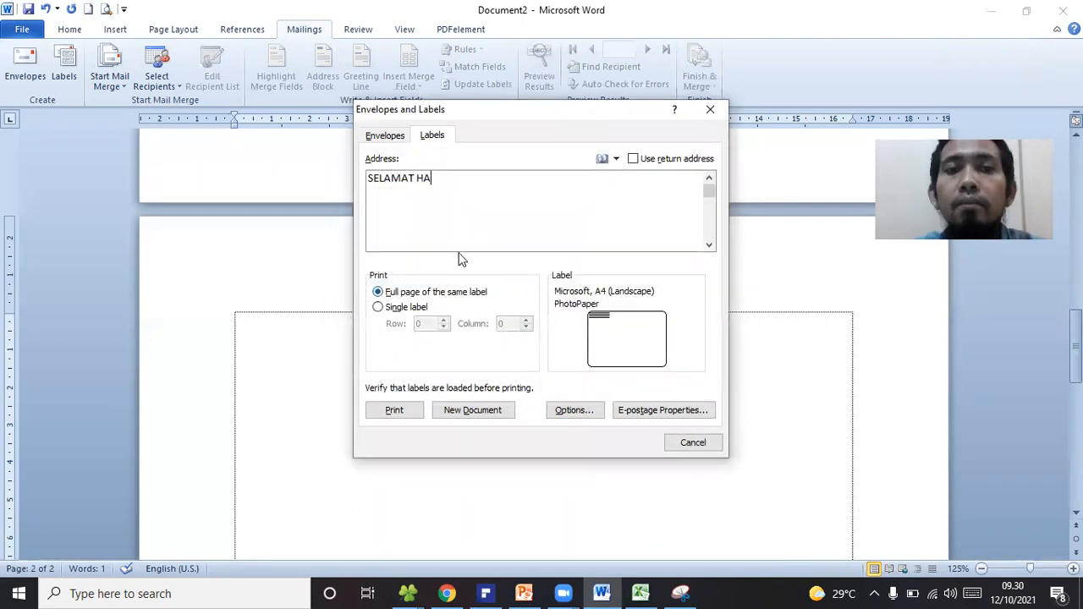
Complete the address text so it reads "SELAMAT HARI RAYA" and "IDUL FITRI 1415H" on two lines
text(RI)
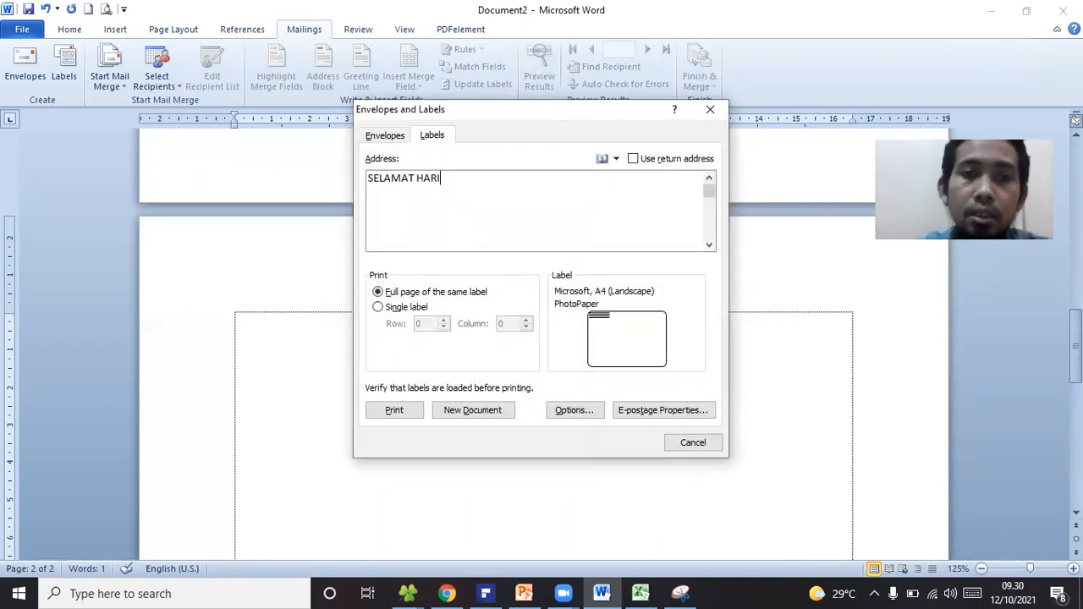
text( RAYA )
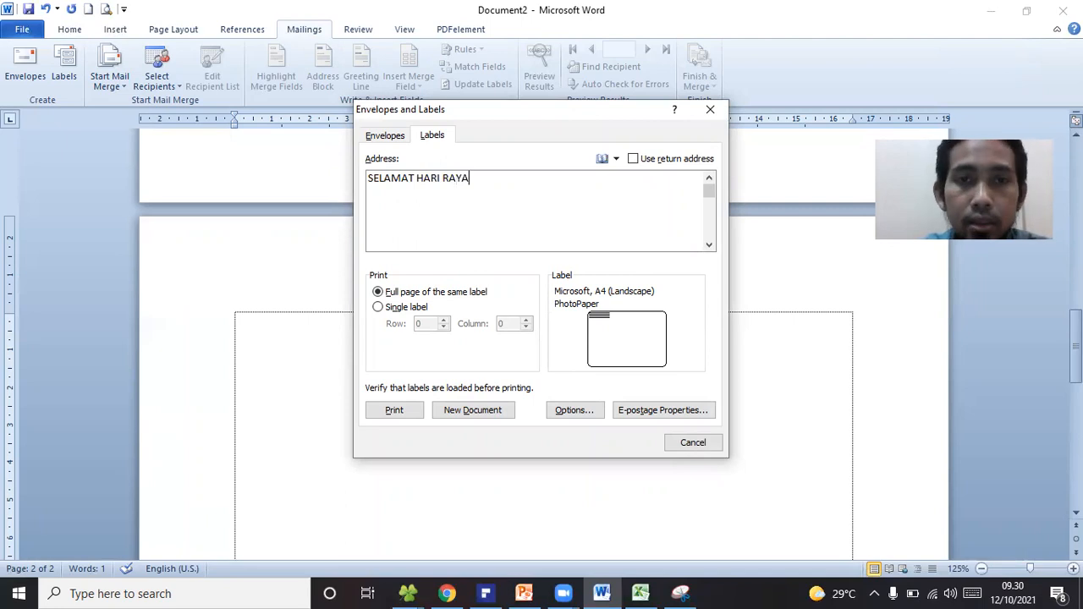
text(IDUL )
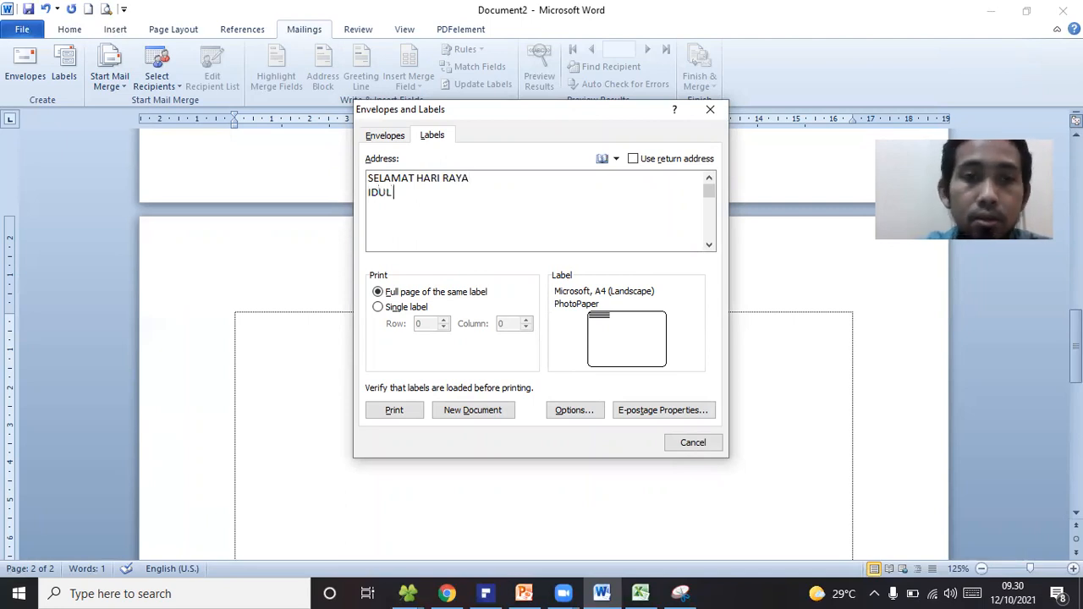
text(FIRI)
key(BackSpace)
key(BackSpace)
text(TRI )
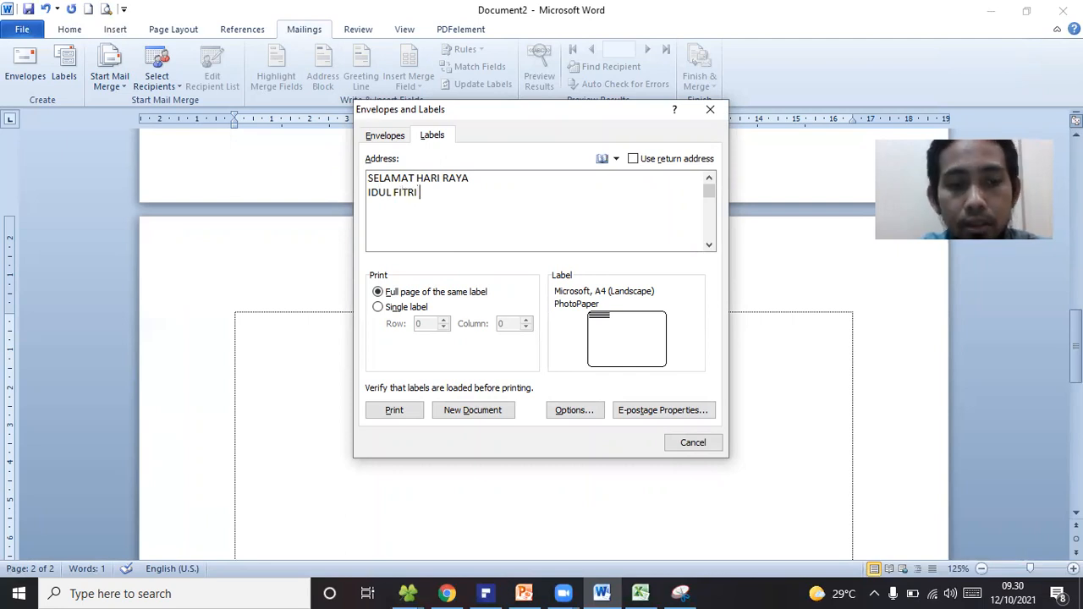
text(1415H)
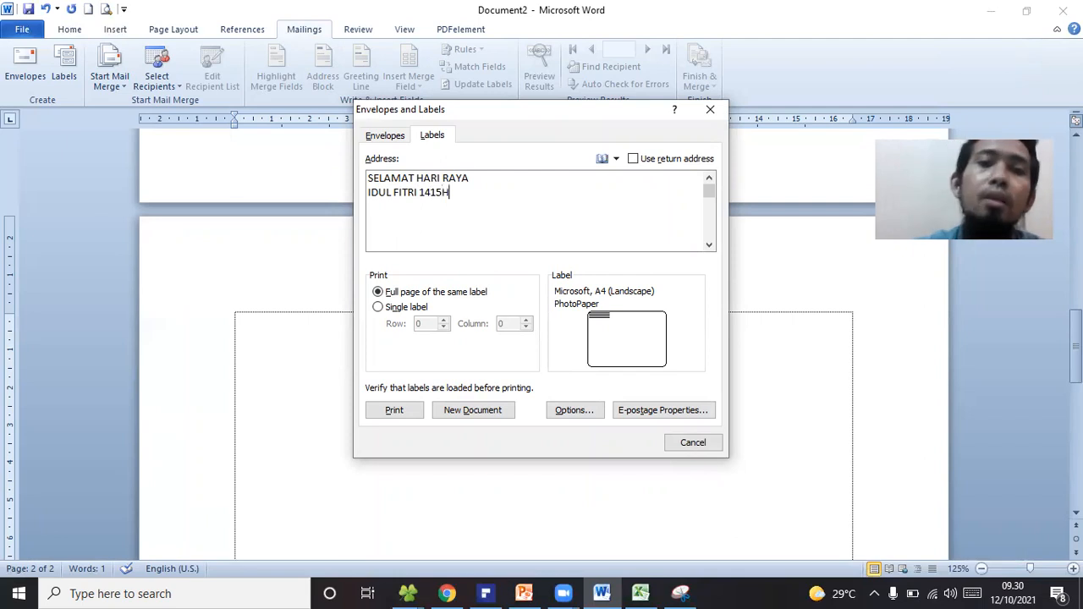
Reconfirm the A4 (Landscape) label product and try to generate a full page of the same label in a new document
click(573, 410)
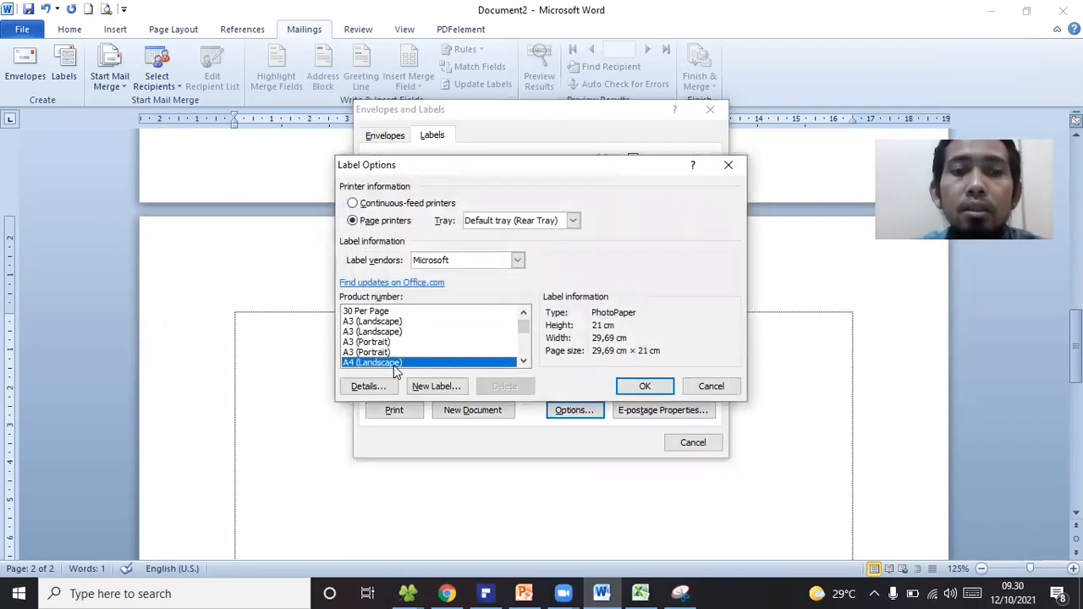
scroll(406, 360, down, 1)
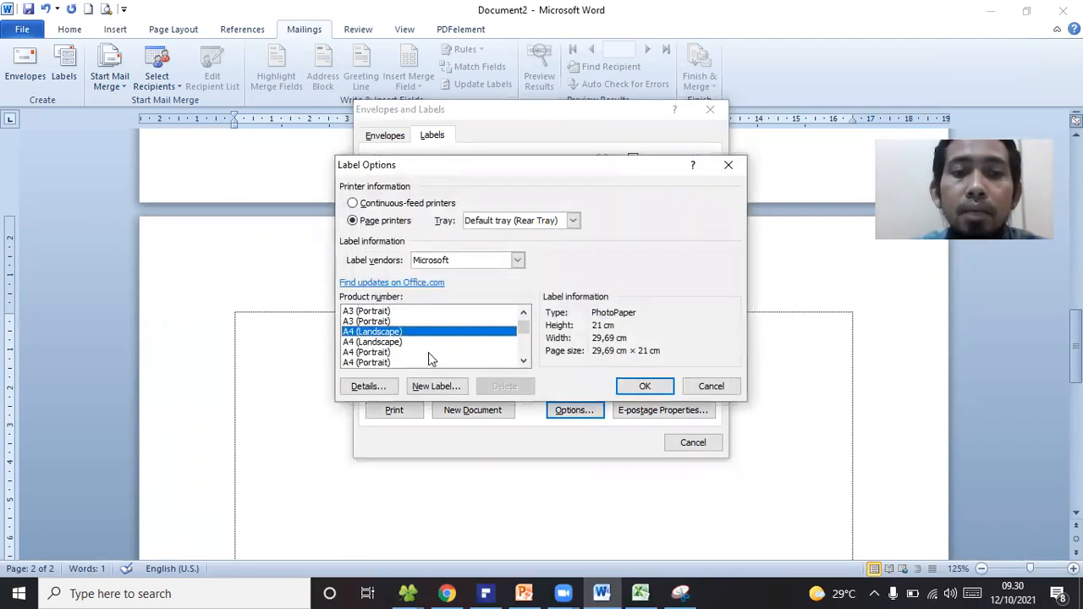
click(641, 386)
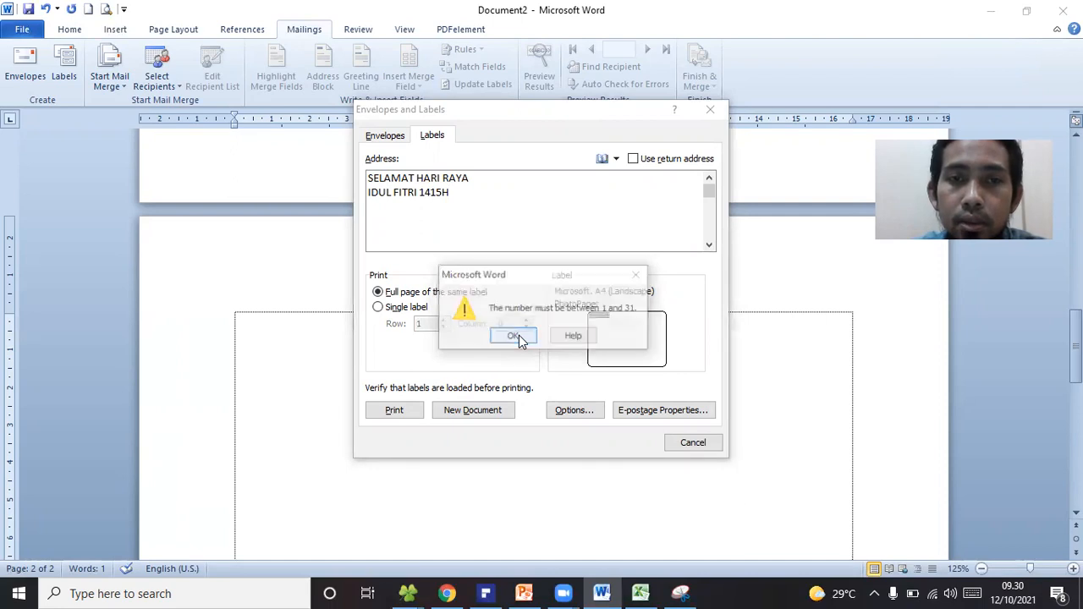
click(520, 337)
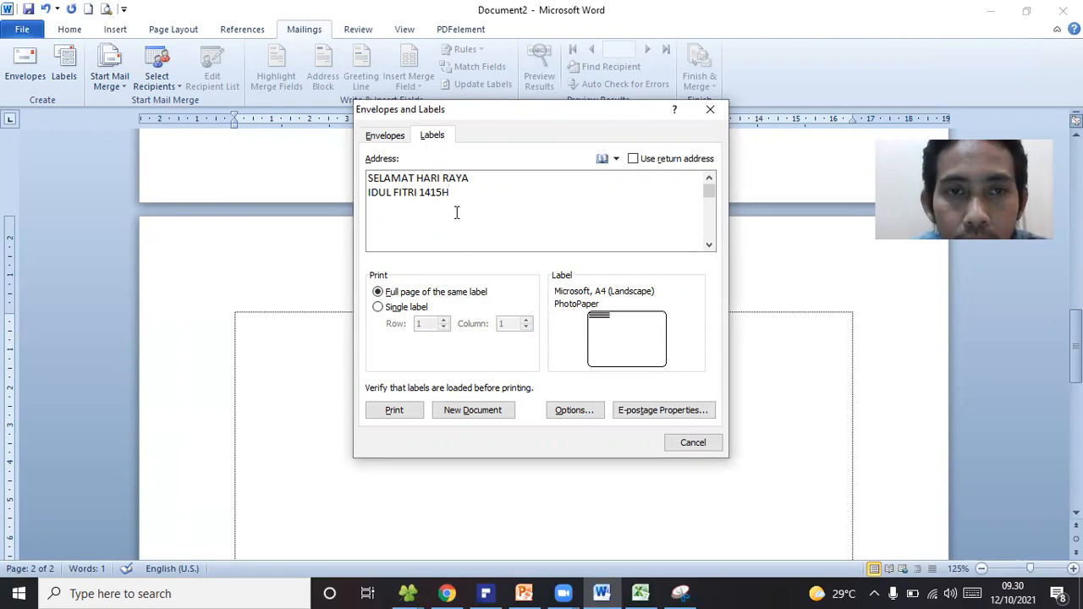
click(470, 414)
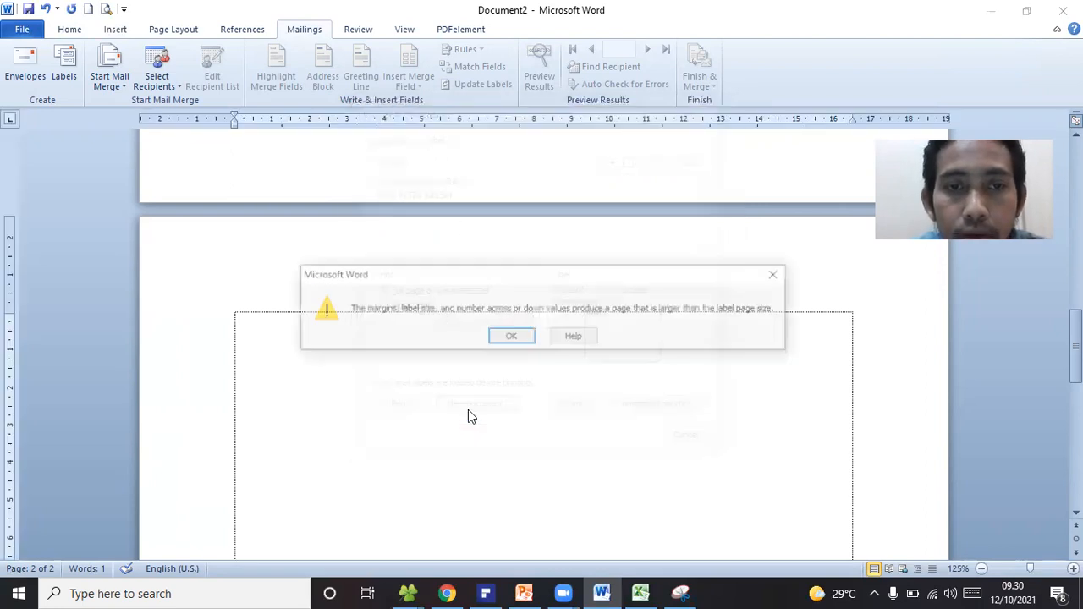
click(510, 337)
Start another mailing label and enter "HARI RAYA IDUL FITRI" and "1415H" on two lines as its address text
click(63, 63)
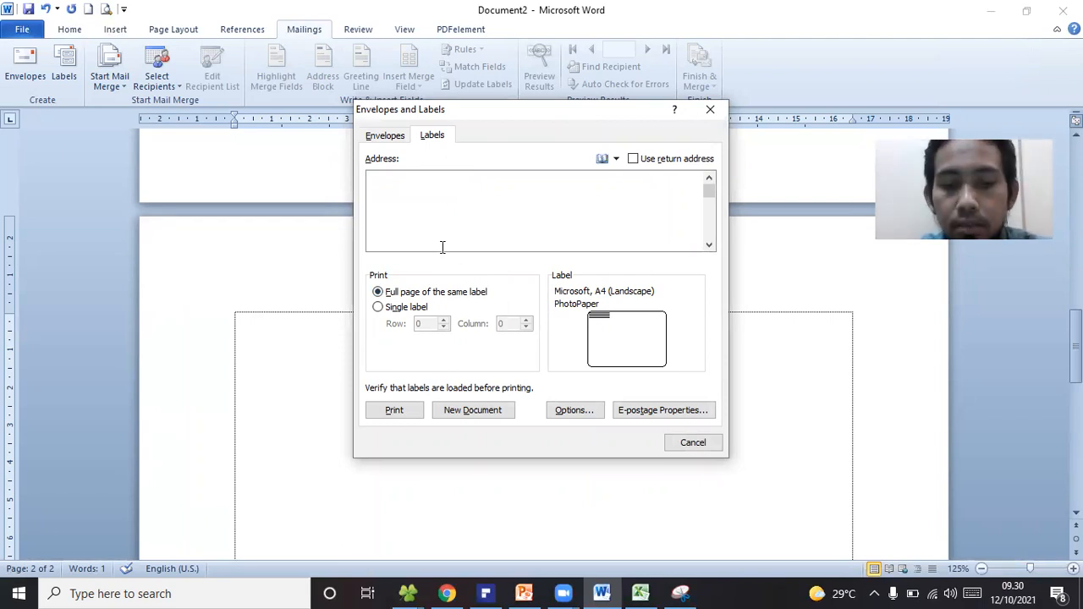
text(HARI RAYA IDUL)
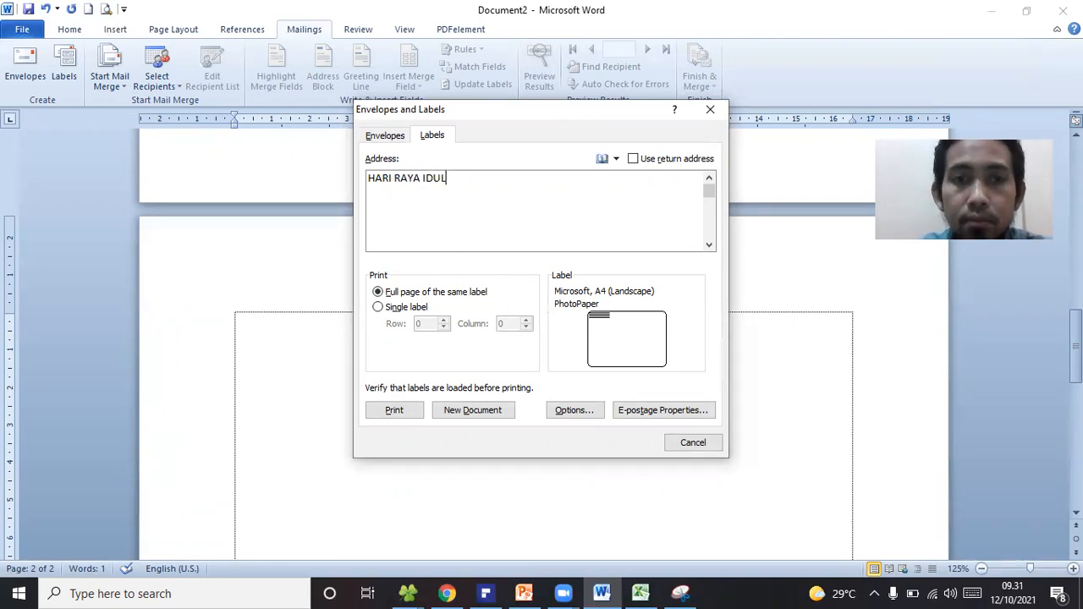
text( FITRI)
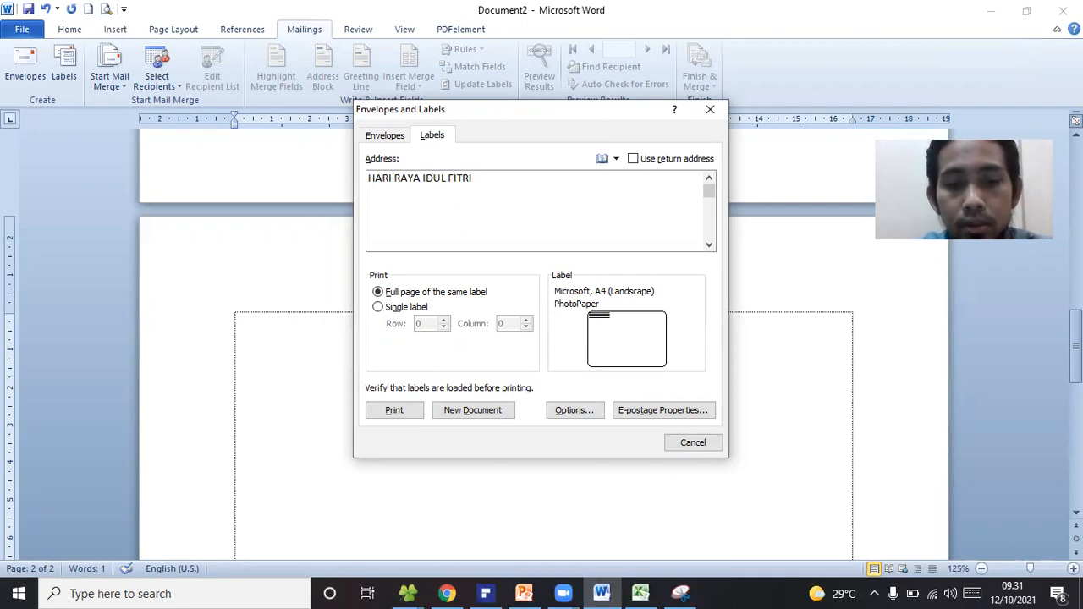
text(!S)
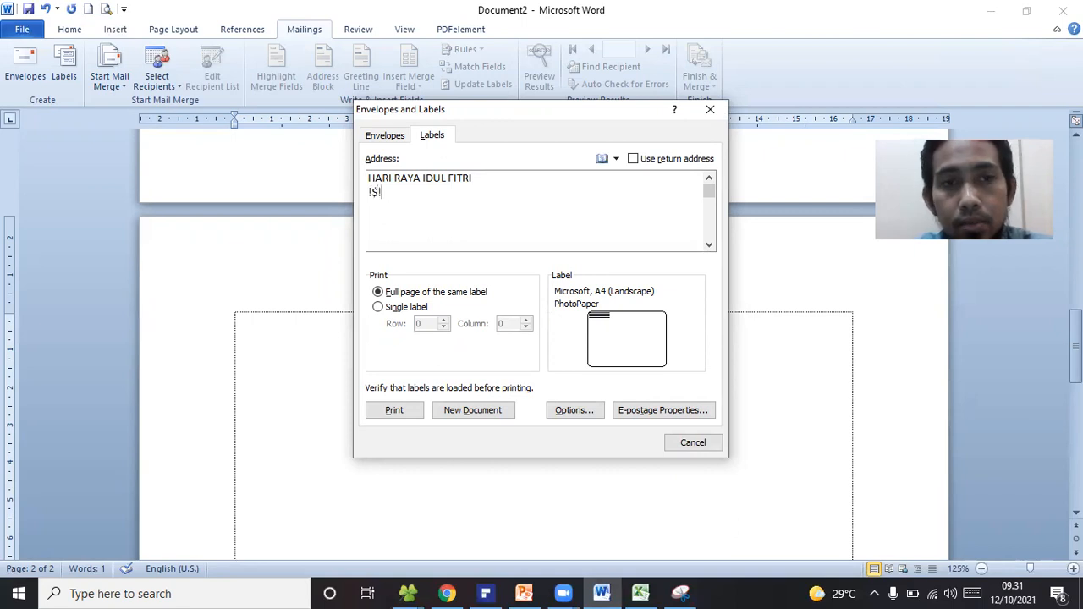
text(!)
key(BackSpace)
key(BackSpace)
key(BackSpace)
text(15)
key(BackSpace)
text(415H)
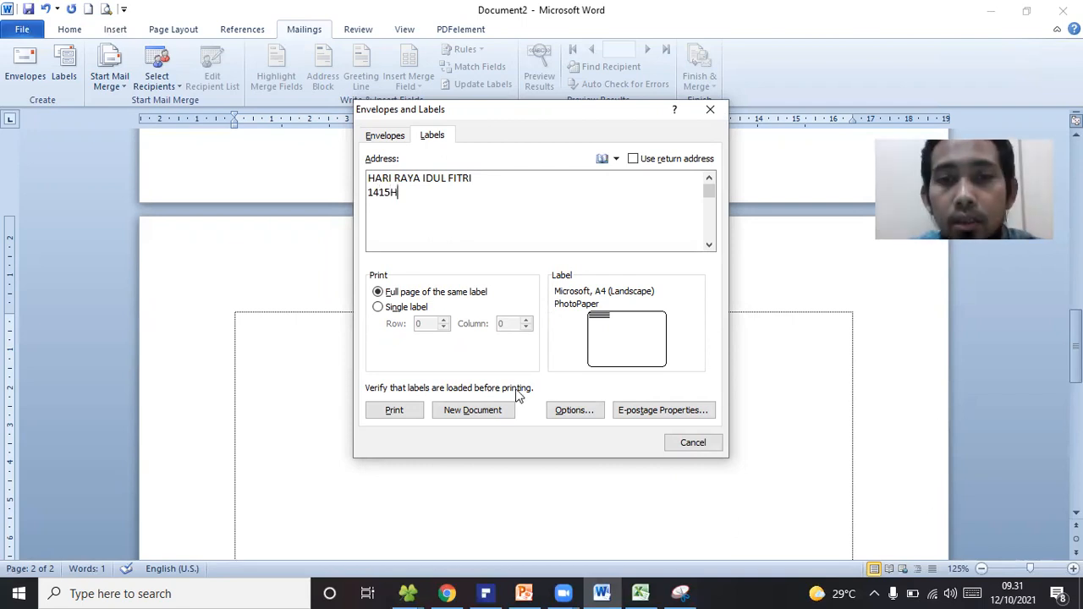
Set the label product to Microsoft A4 (Portrait) of type PhotoPaper, the first of the two A4 (Portrait) entries
click(569, 411)
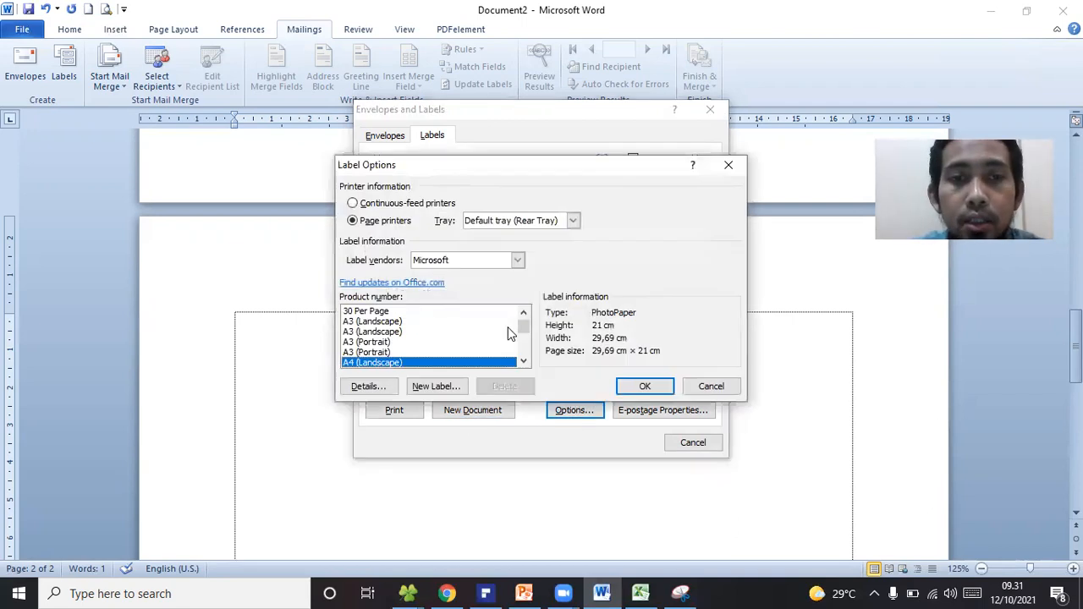
scroll(419, 352, down, 1)
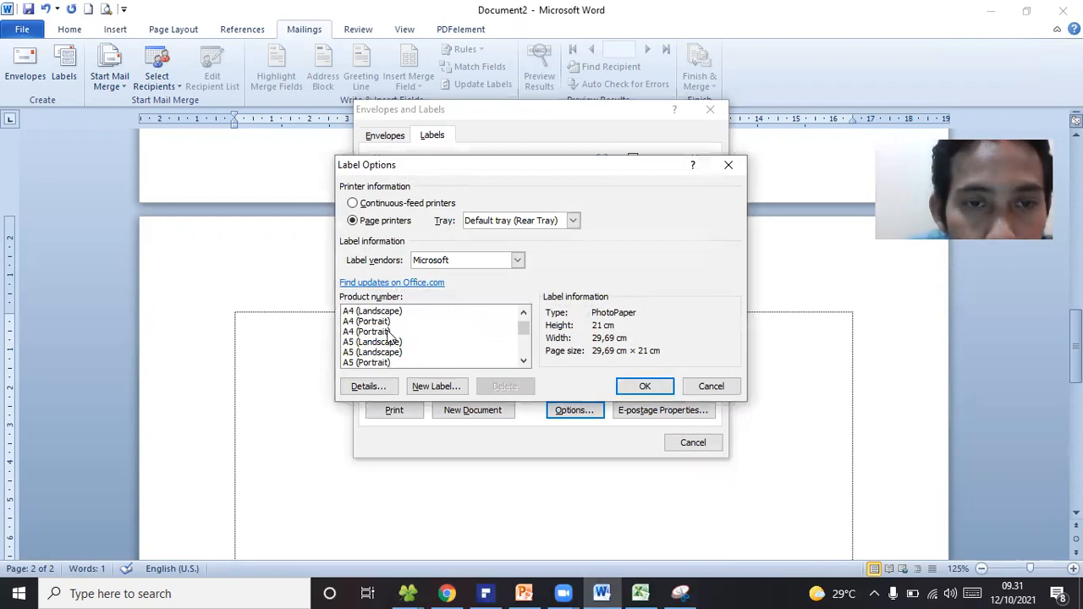
click(353, 334)
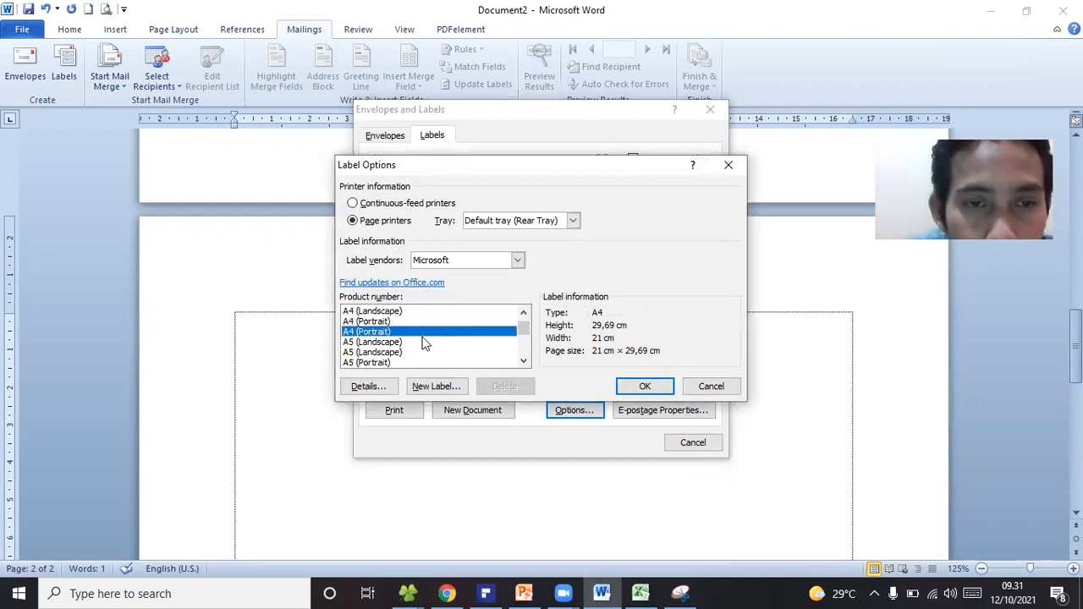
click(357, 324)
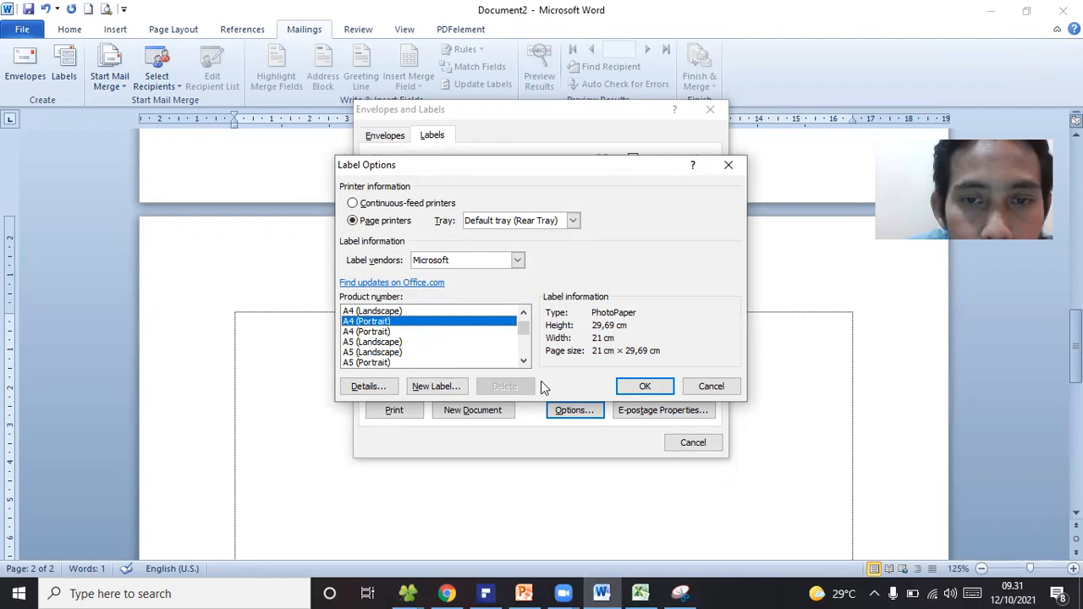
click(641, 386)
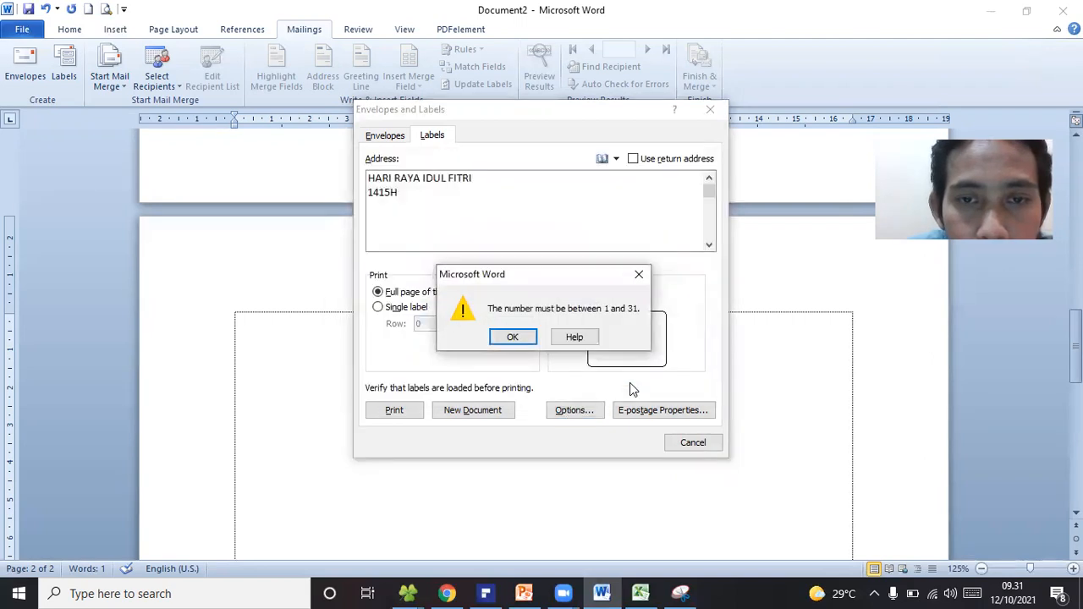
click(519, 338)
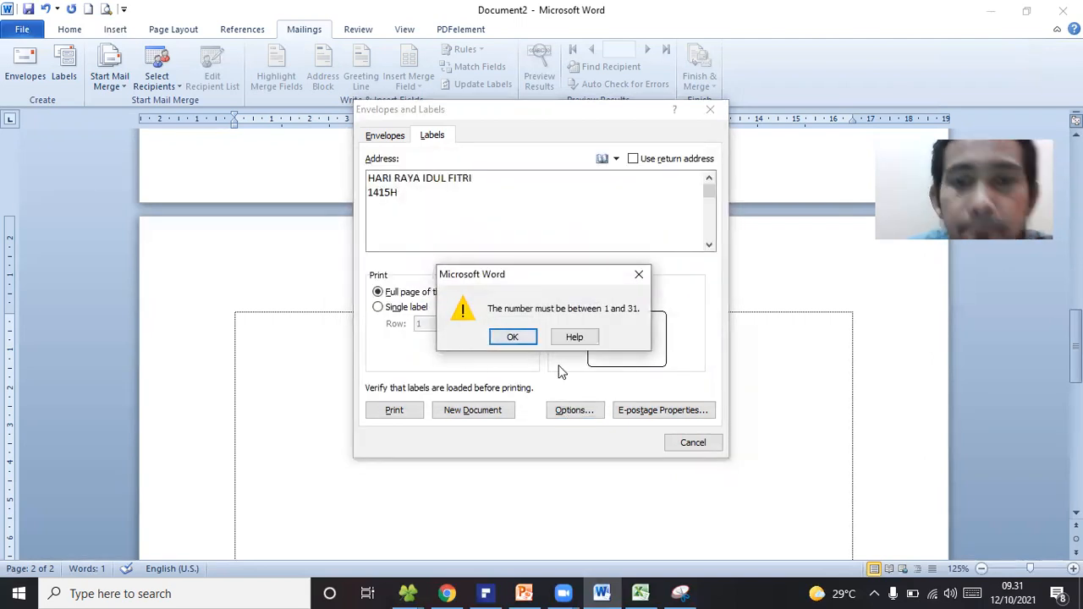
click(511, 338)
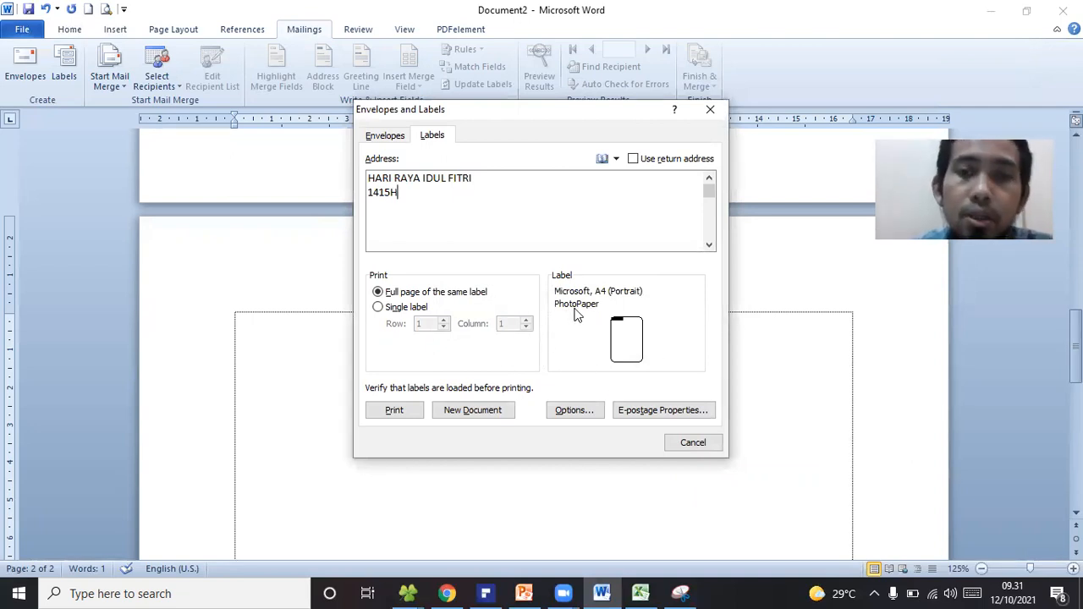
Browse the Microsoft label products, checking the label information of the first 1/4 Letter and first 30 Per Page entries
click(563, 411)
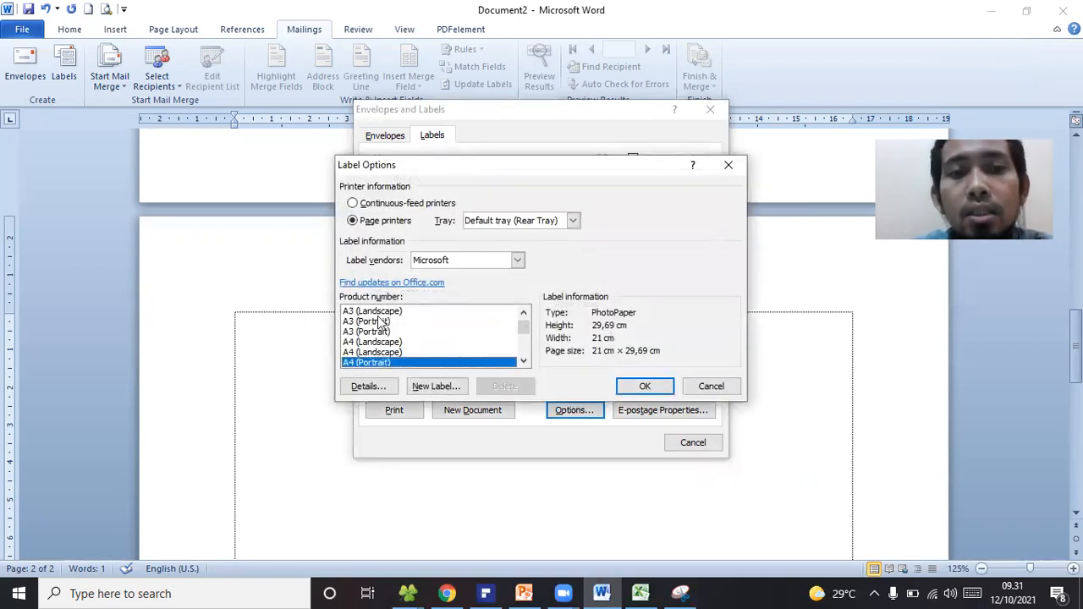
scroll(398, 337, up, 1)
scroll(394, 338, up, 1)
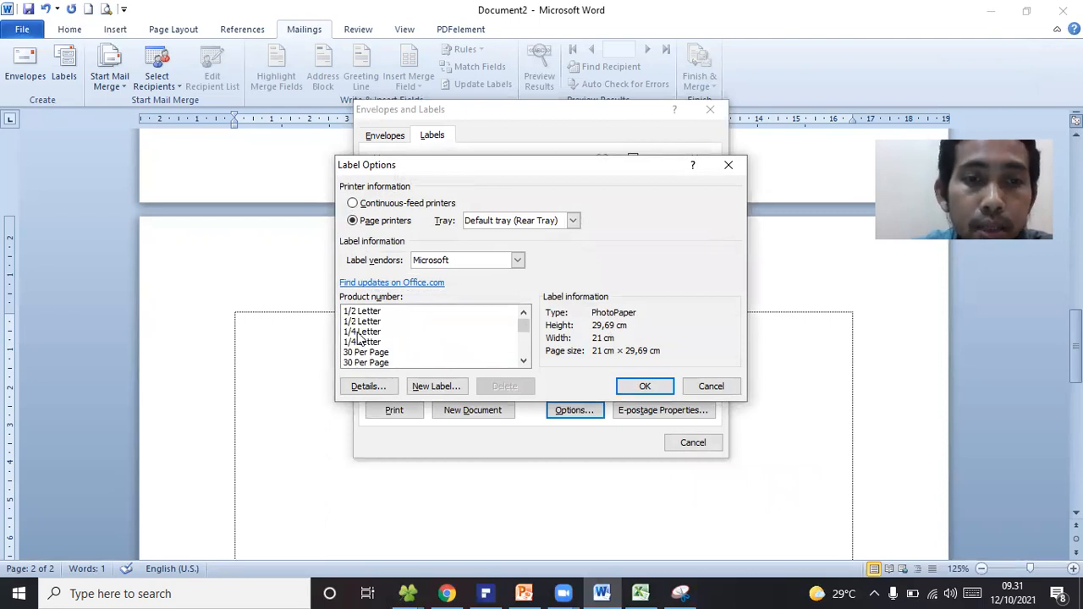
click(367, 334)
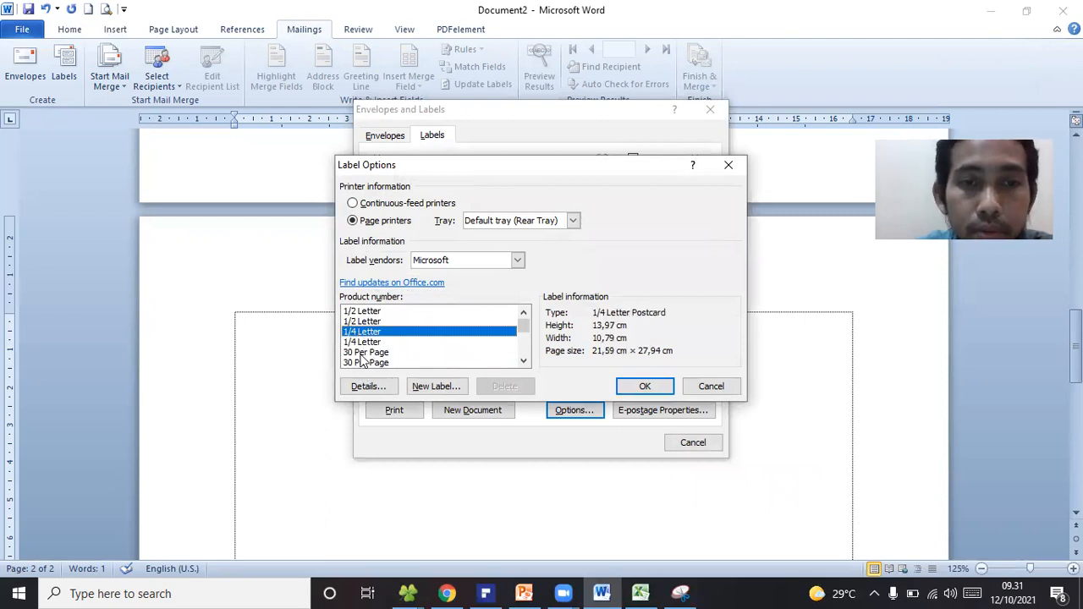
click(362, 354)
scroll(404, 332, down, 6)
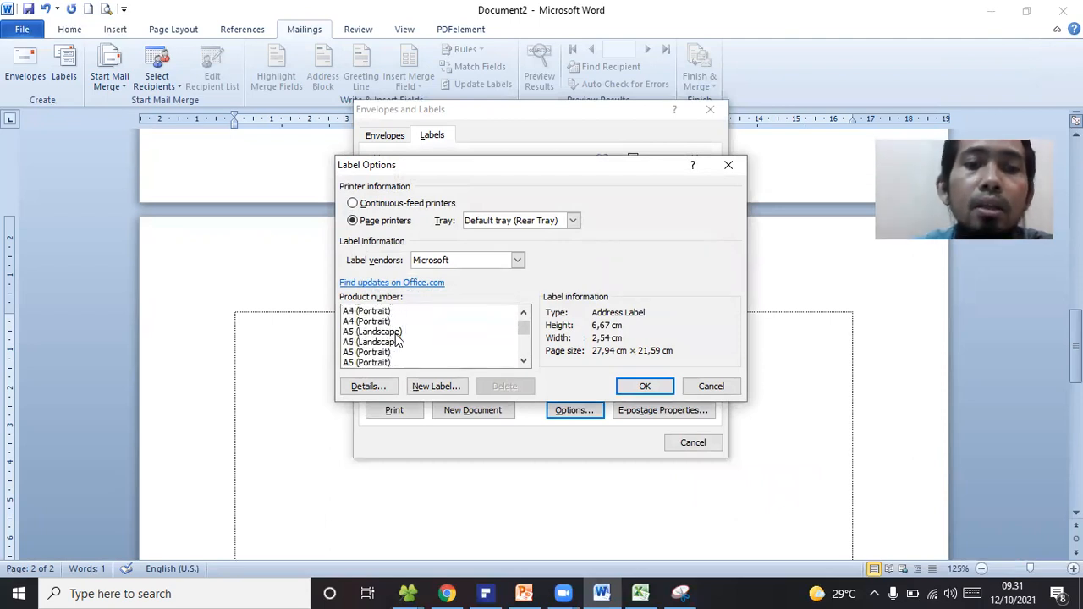
scroll(401, 332, down, 2)
scroll(386, 336, up, 1)
scroll(404, 326, down, 5)
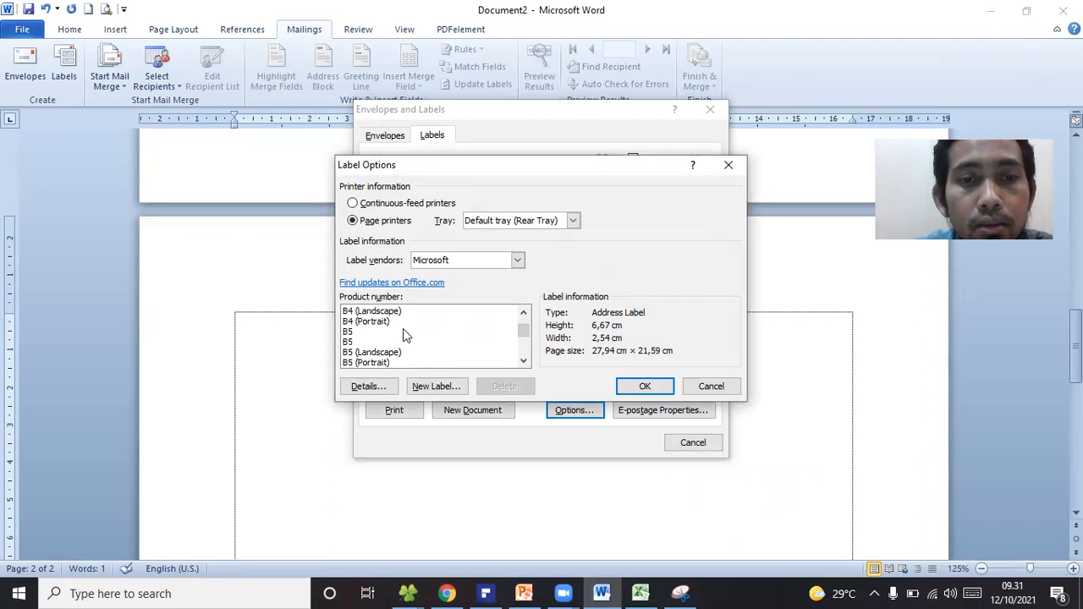
scroll(402, 336, down, 10)
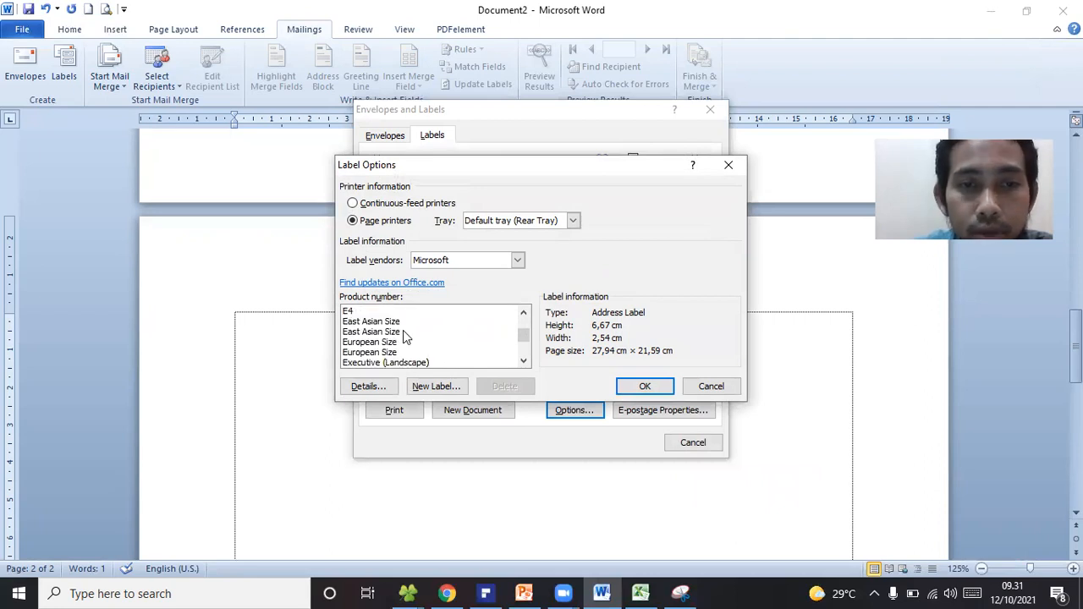
scroll(403, 335, down, 8)
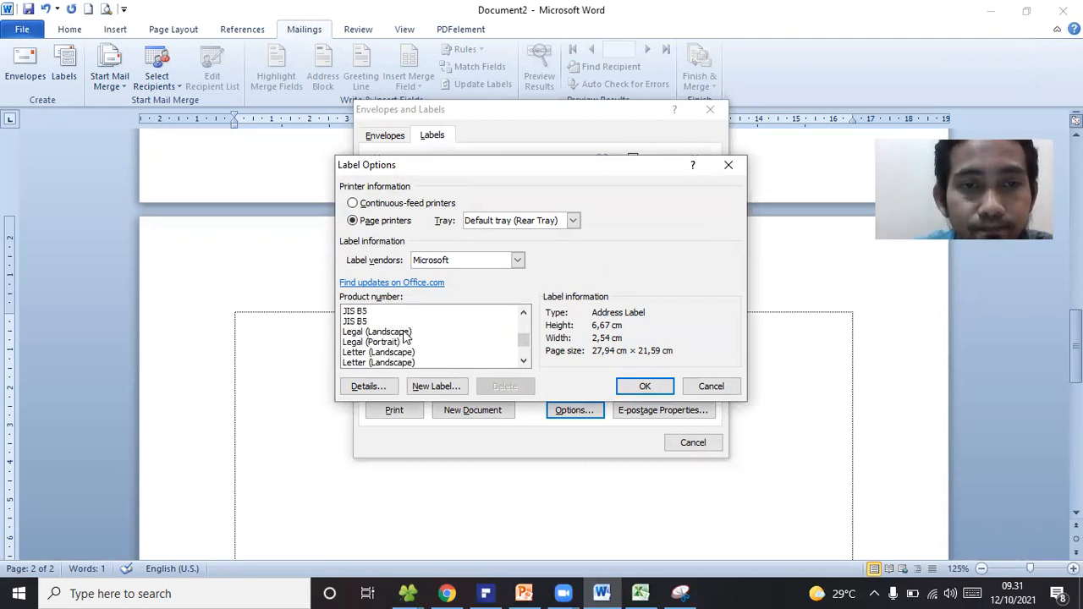
scroll(418, 333, up, 6)
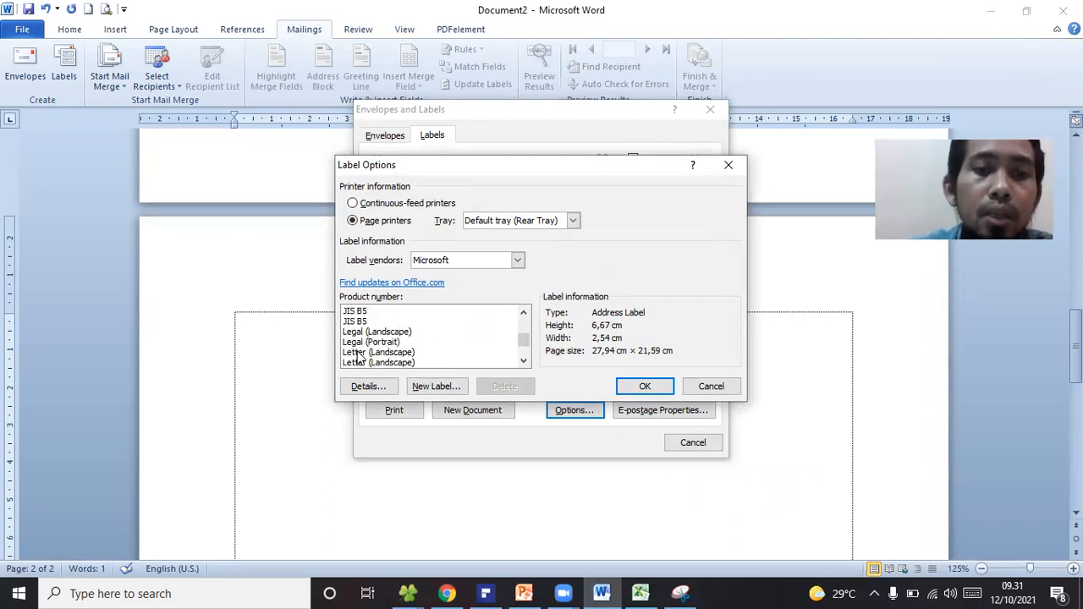
Set the label product to the first Letter (Landscape) entry and try to generate a full page of the same label
click(411, 354)
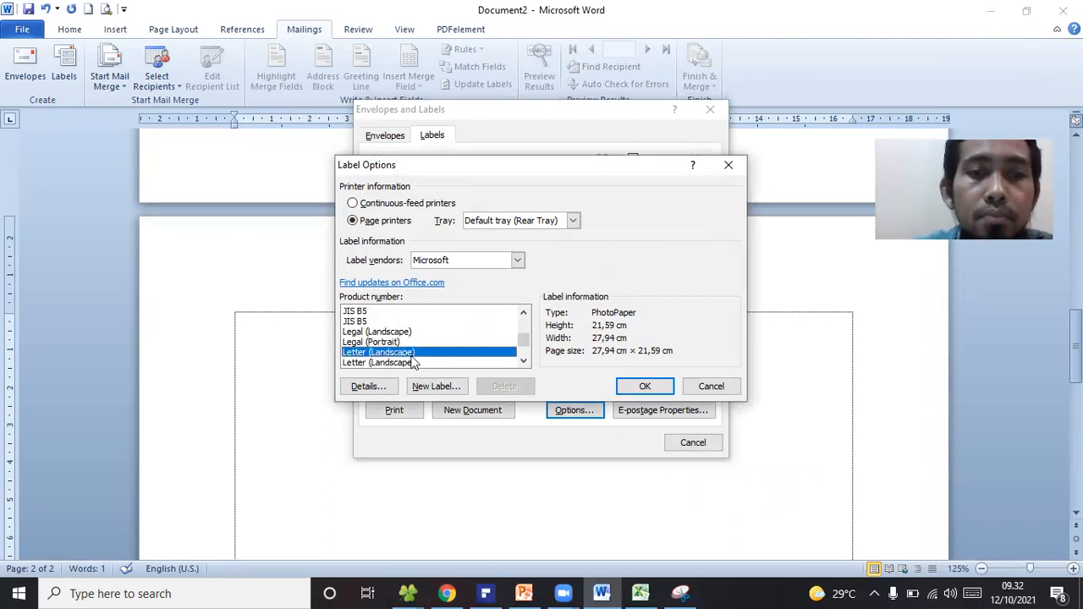
click(639, 387)
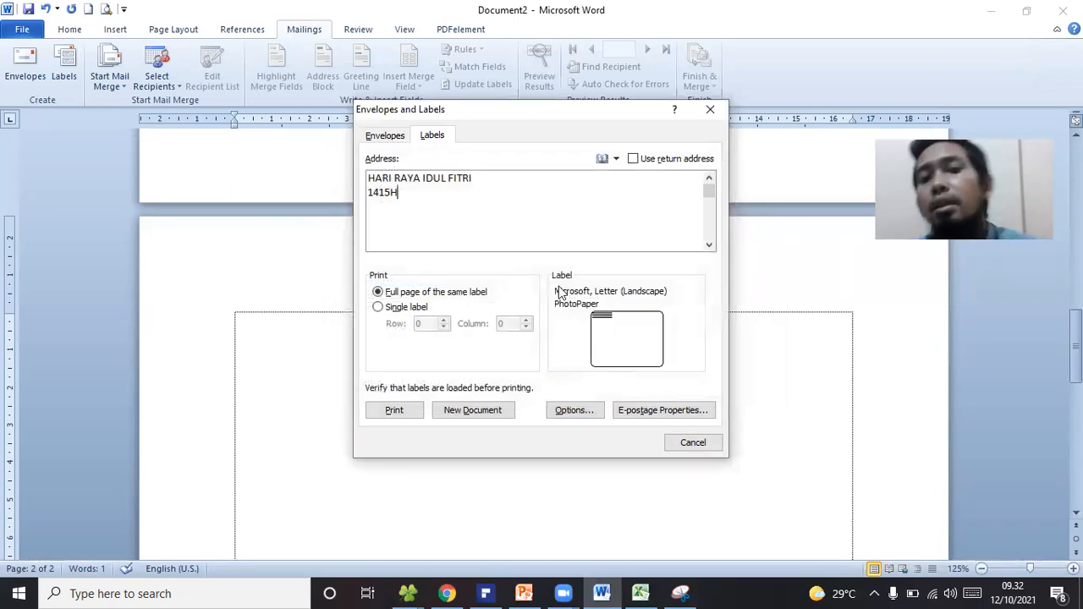
click(466, 413)
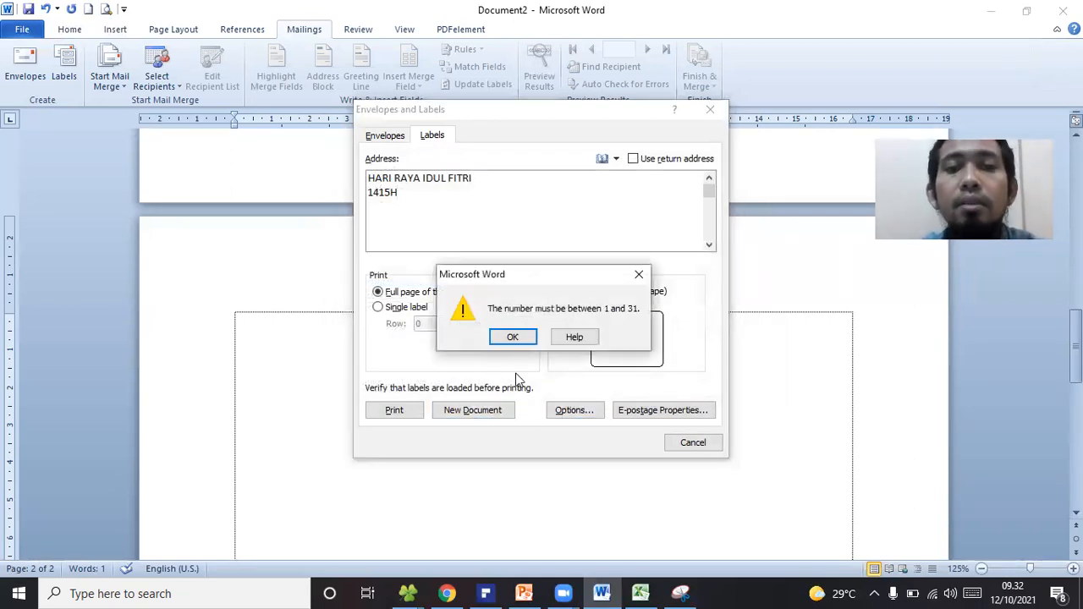
click(512, 337)
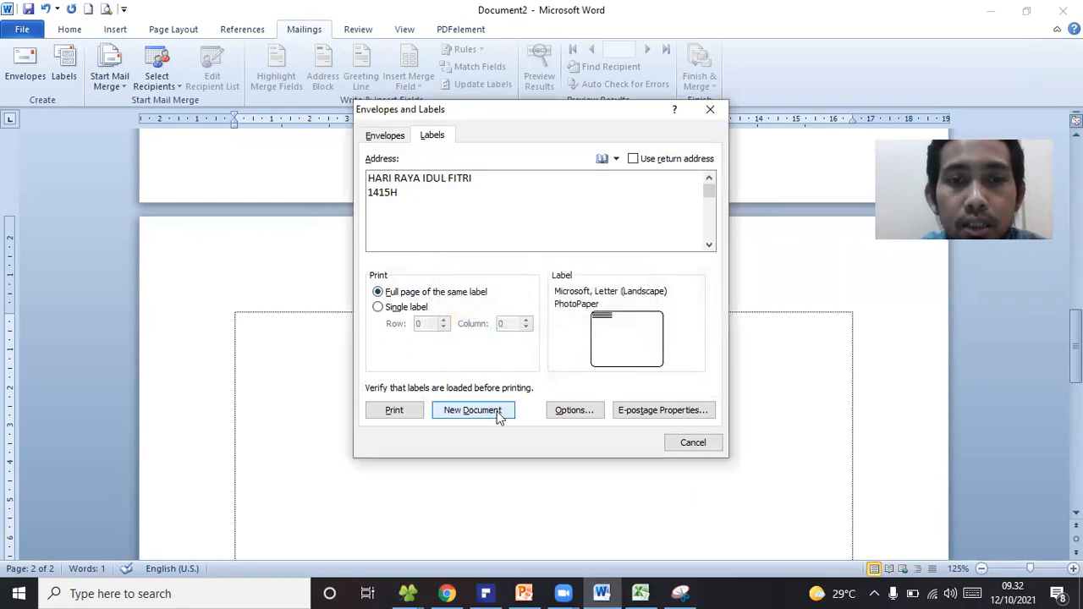
Set the label product to Microsoft 30 Per Page of type Address Label, the first of the two 30 Per Page entries
click(573, 410)
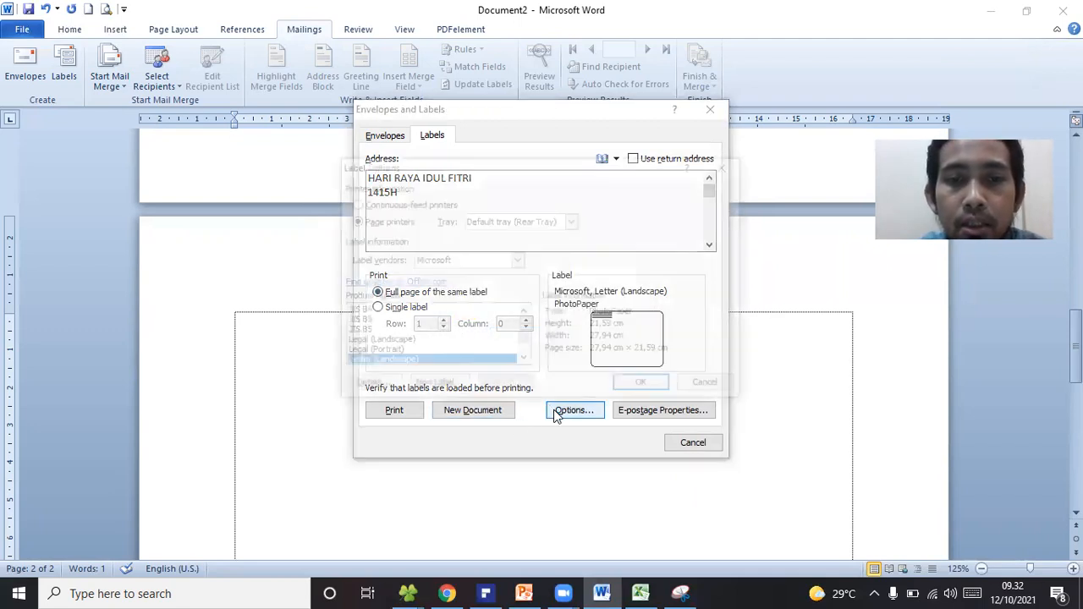
scroll(403, 341, up, 5)
scroll(403, 341, up, 5)
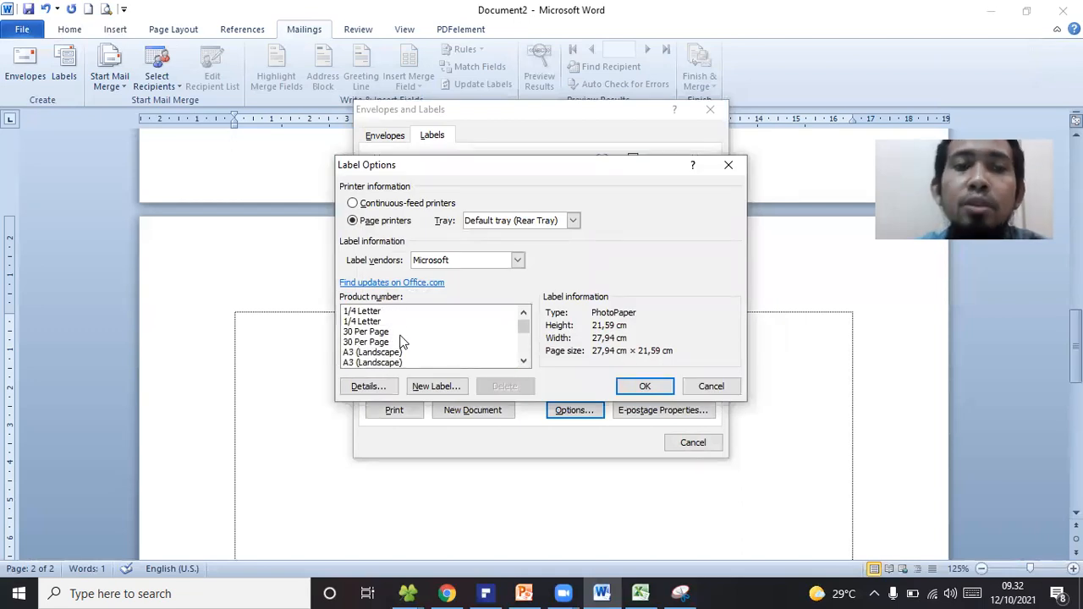
scroll(416, 330, down, 1)
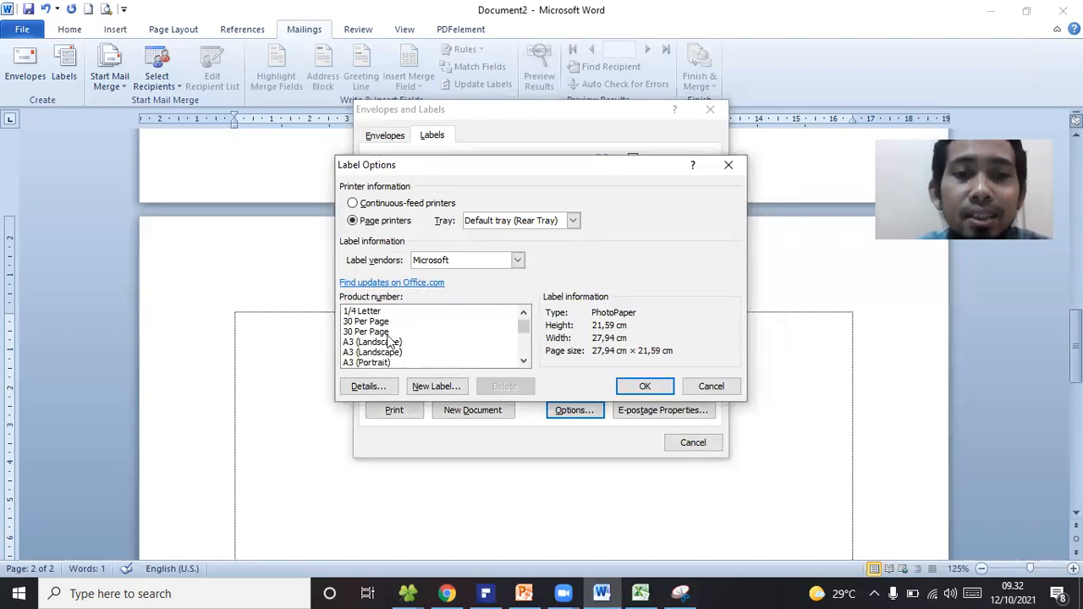
click(367, 323)
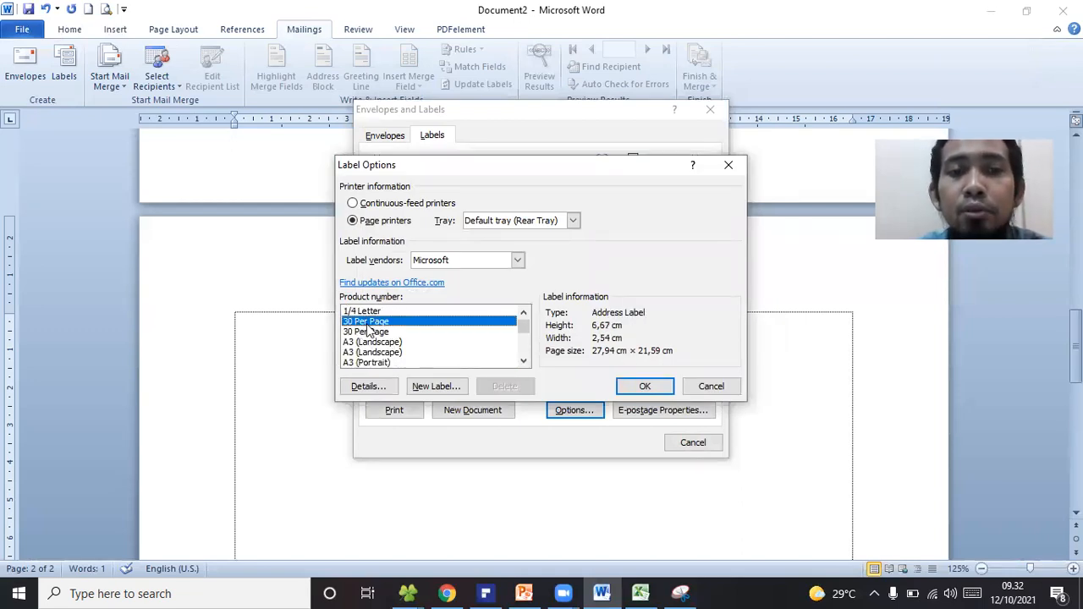
click(632, 389)
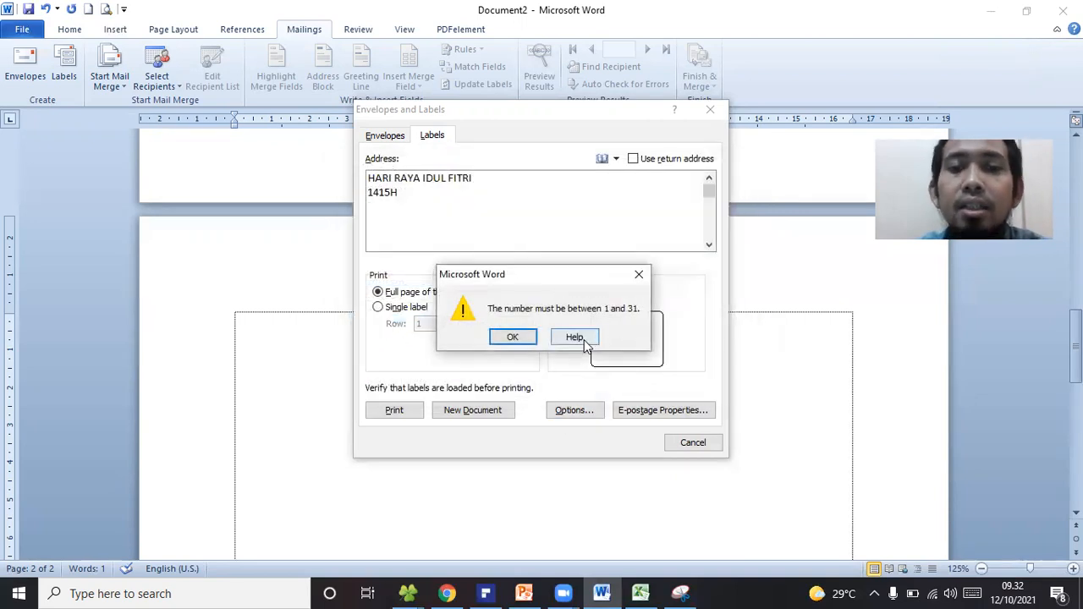
click(504, 338)
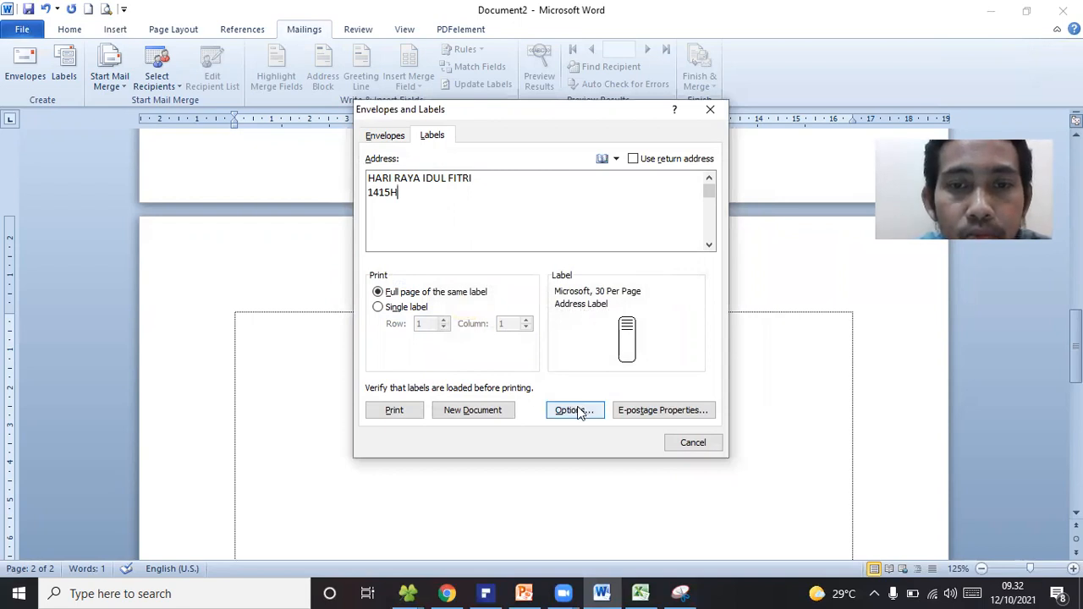
Generate a full page of the same label in a new document, look it over and close it without saving
click(479, 414)
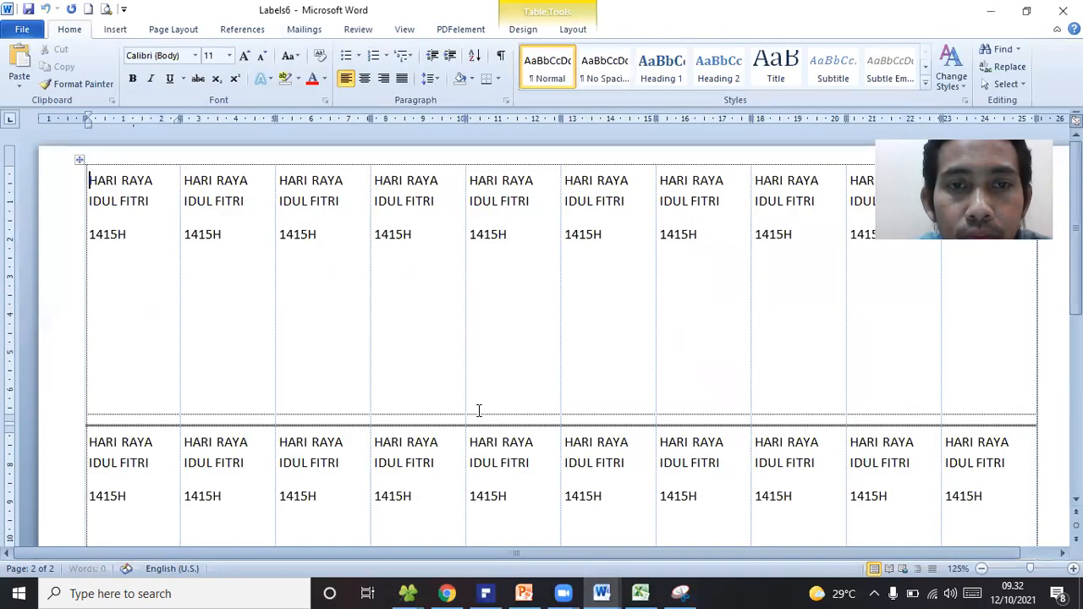
scroll(470, 276, down, 4)
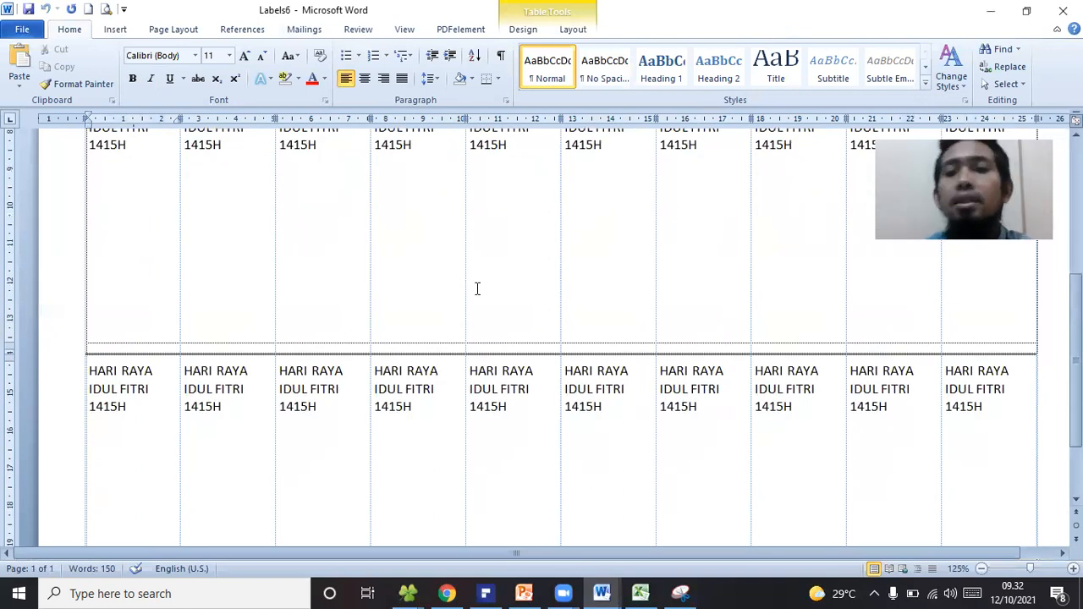
scroll(476, 286, up, 4)
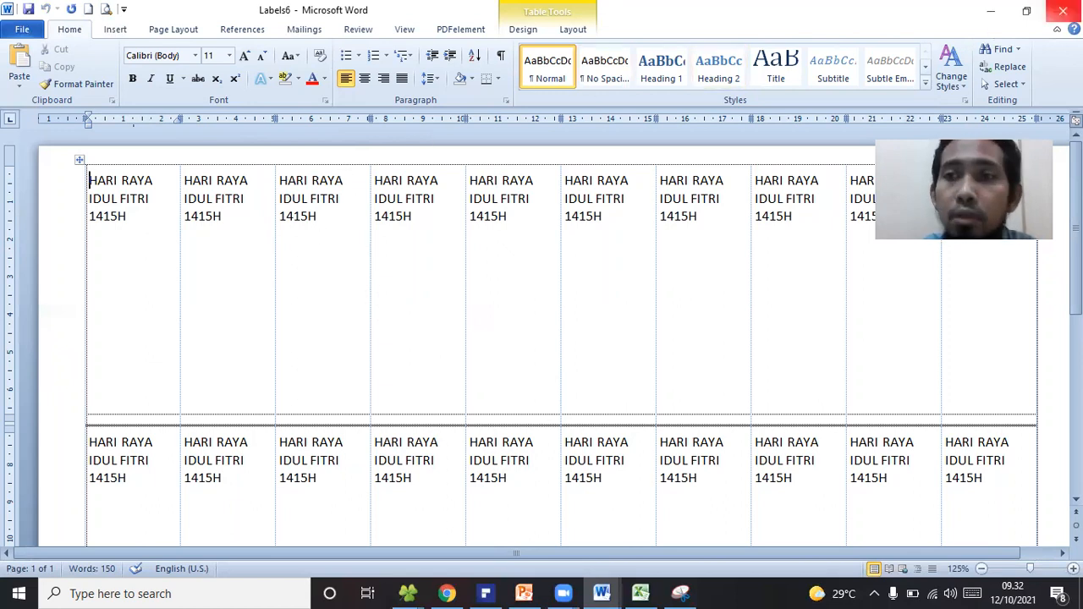
click(1062, 11)
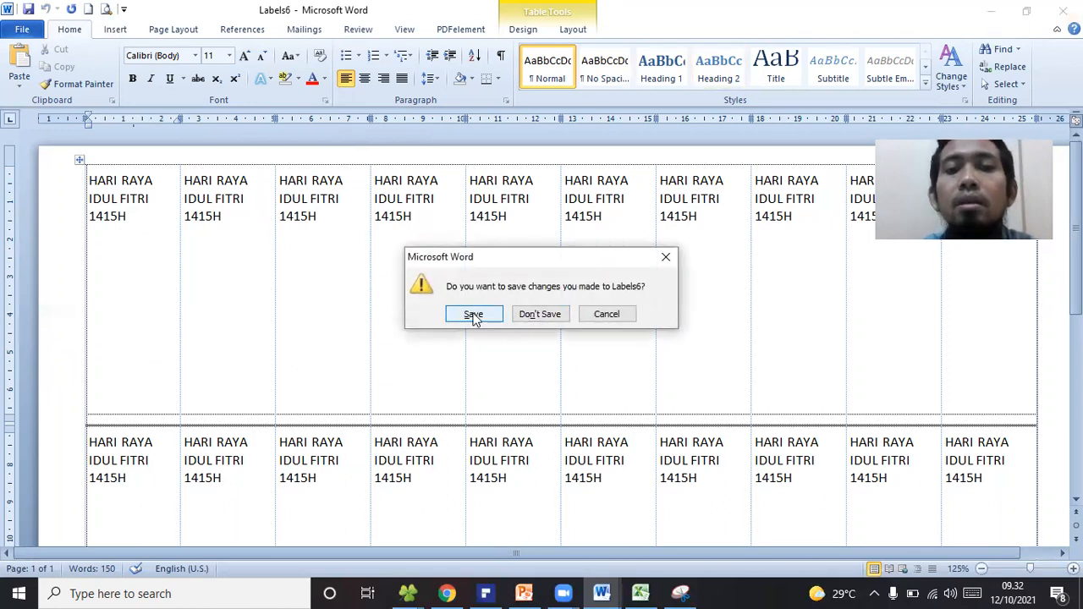
click(533, 315)
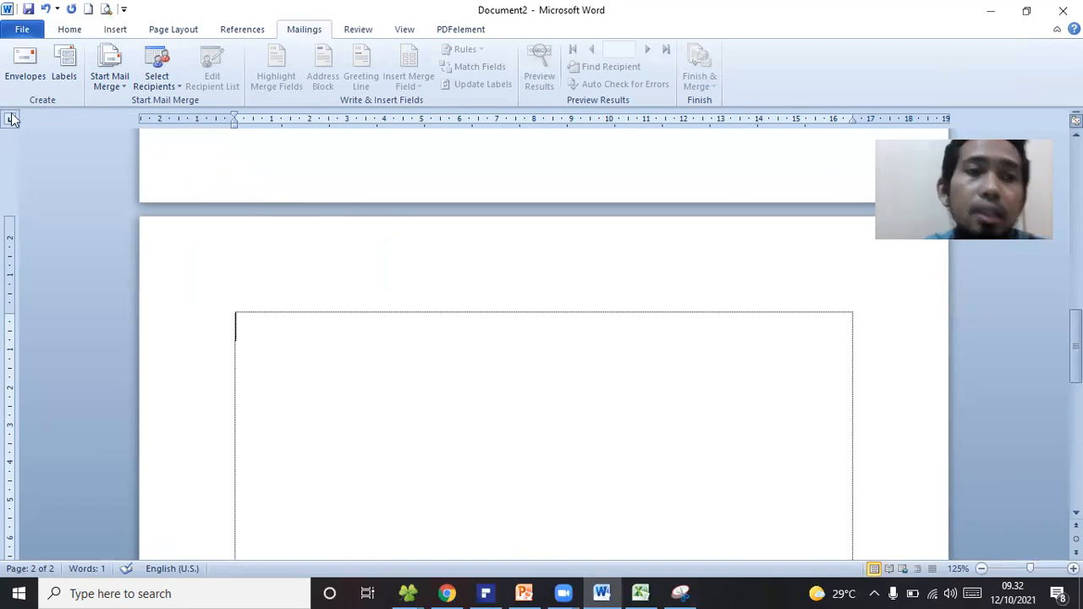
Start an envelope and enter the recipient's name, street and city on three lines as its delivery address
click(28, 67)
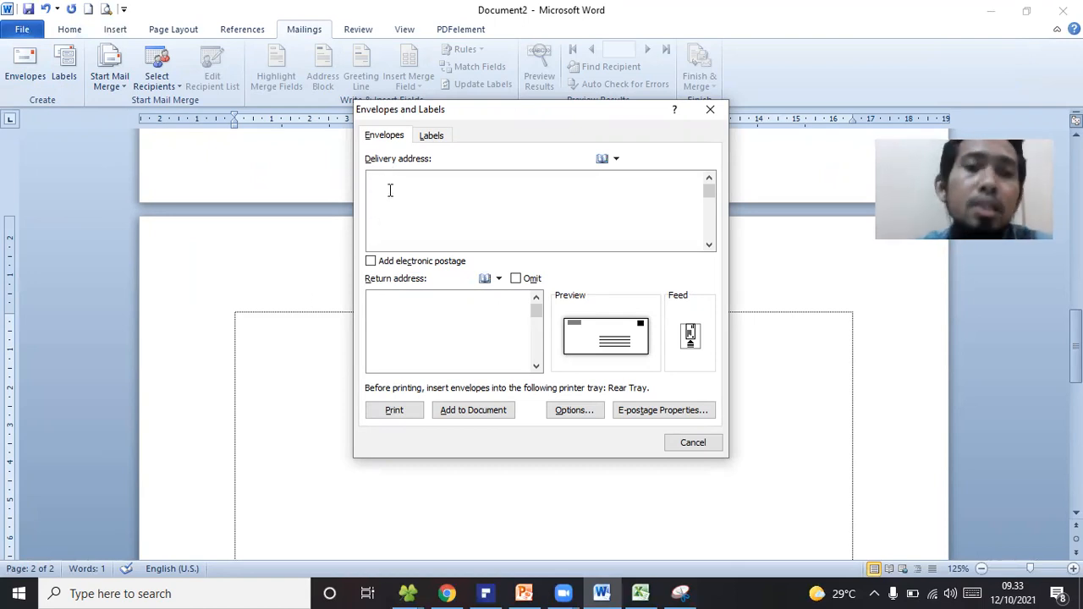
text(JO)
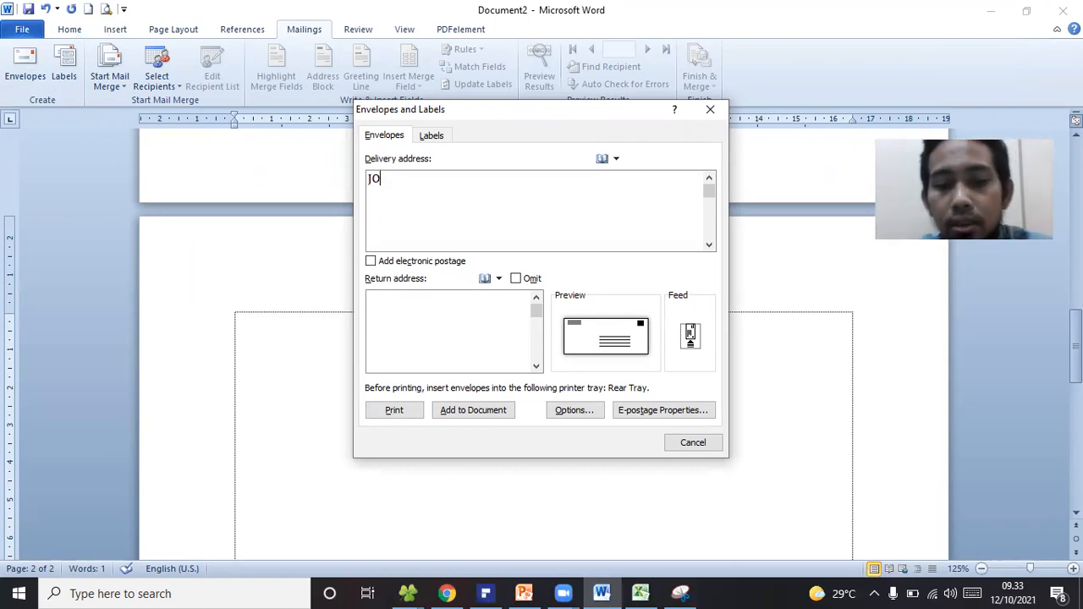
text(KOWI)
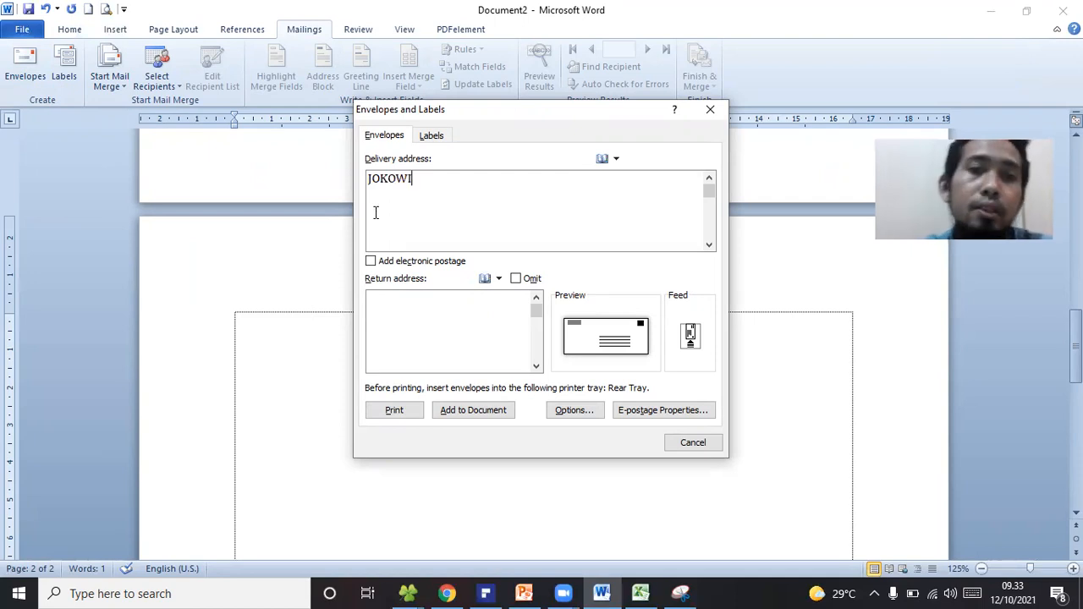
key(Return)
text(Jl. Merdeka )
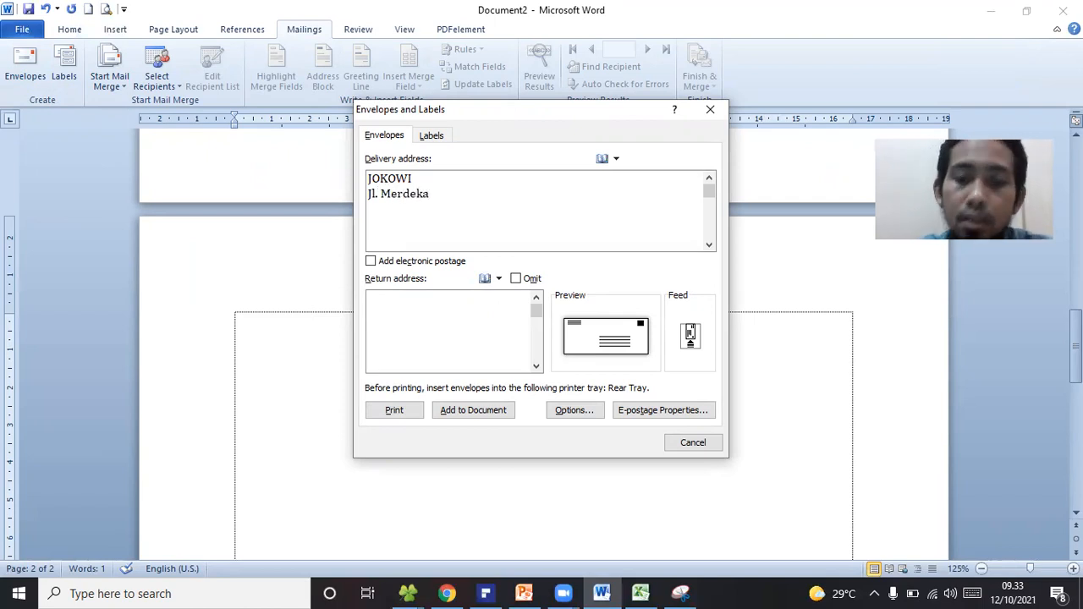
text(Jakarta)
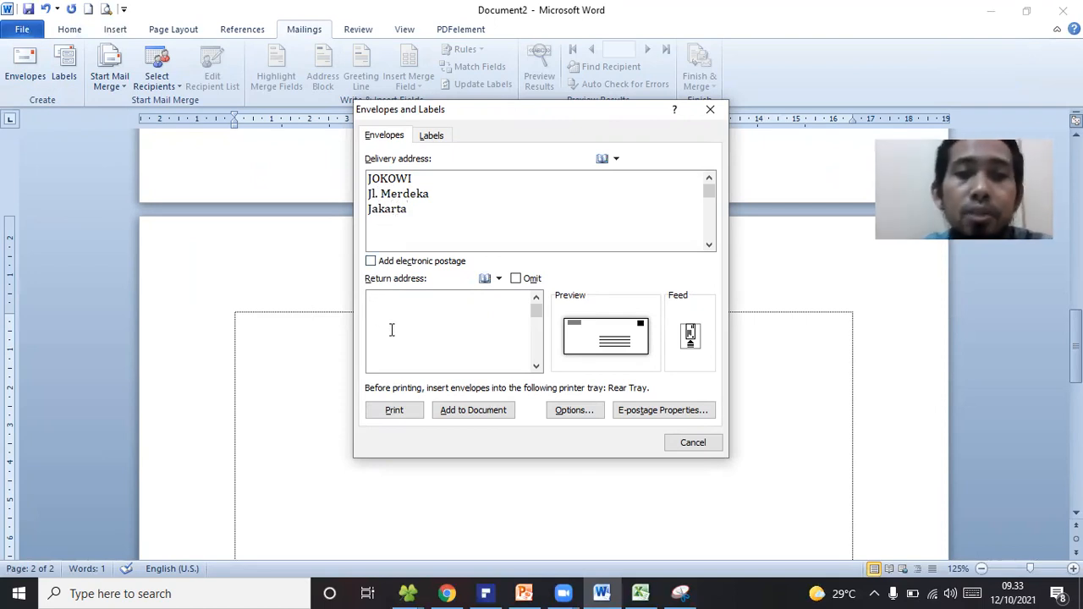
Enter the sender's name, STMIK Triguna Dharma and the sender's city on three lines as the envelope's return address
click(411, 301)
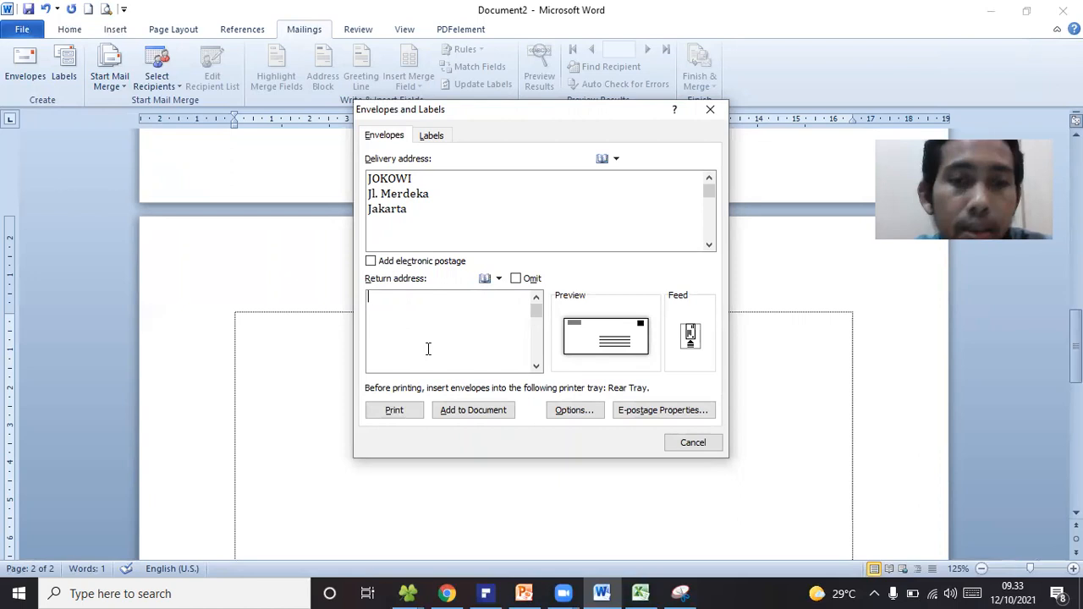
text(tugion)
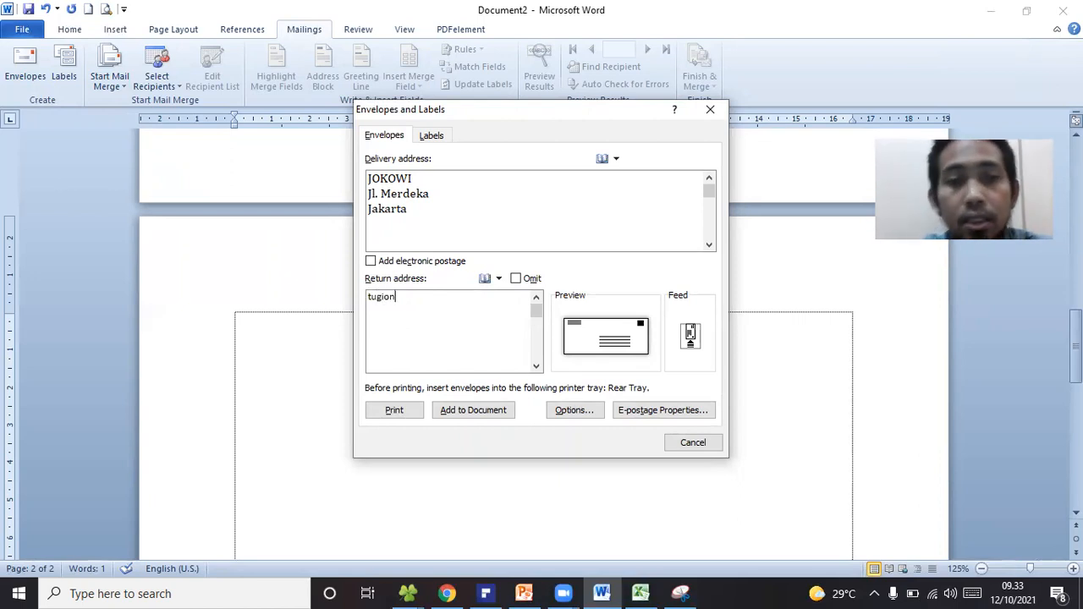
key(BackSpace)
key(BackSpace)
key(BackSpace)
key(BackSpace)
key(BackSpace)
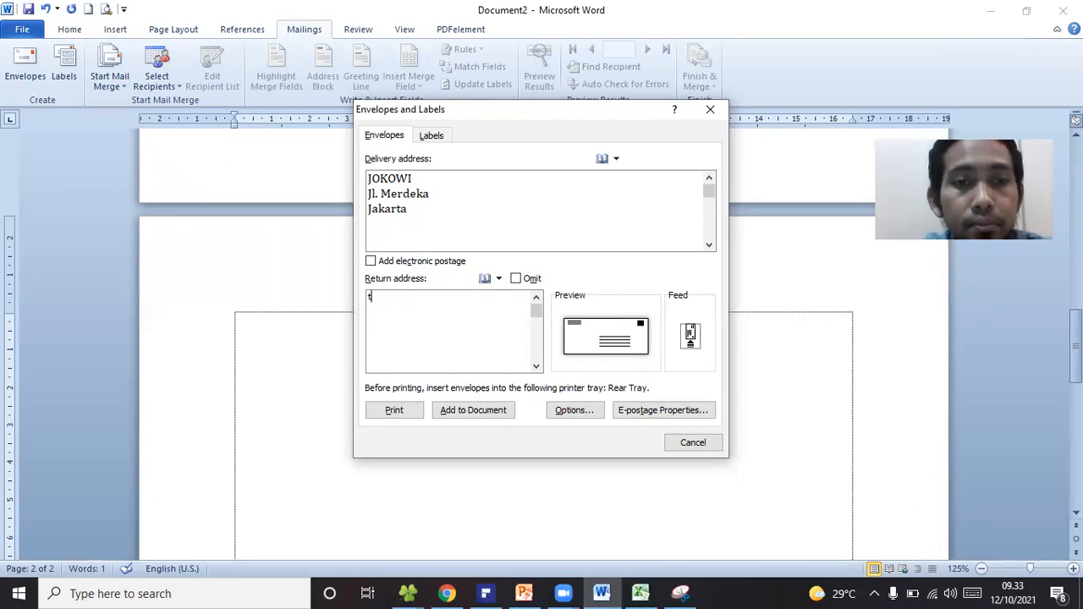
text(Tugiono)
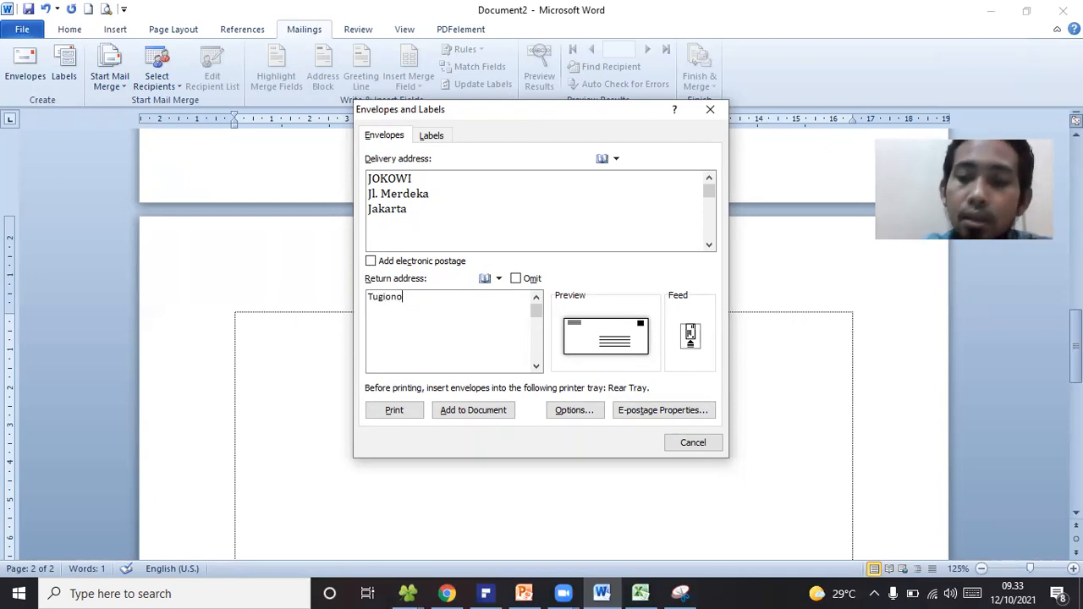
key(Return)
text(STMIK Trig)
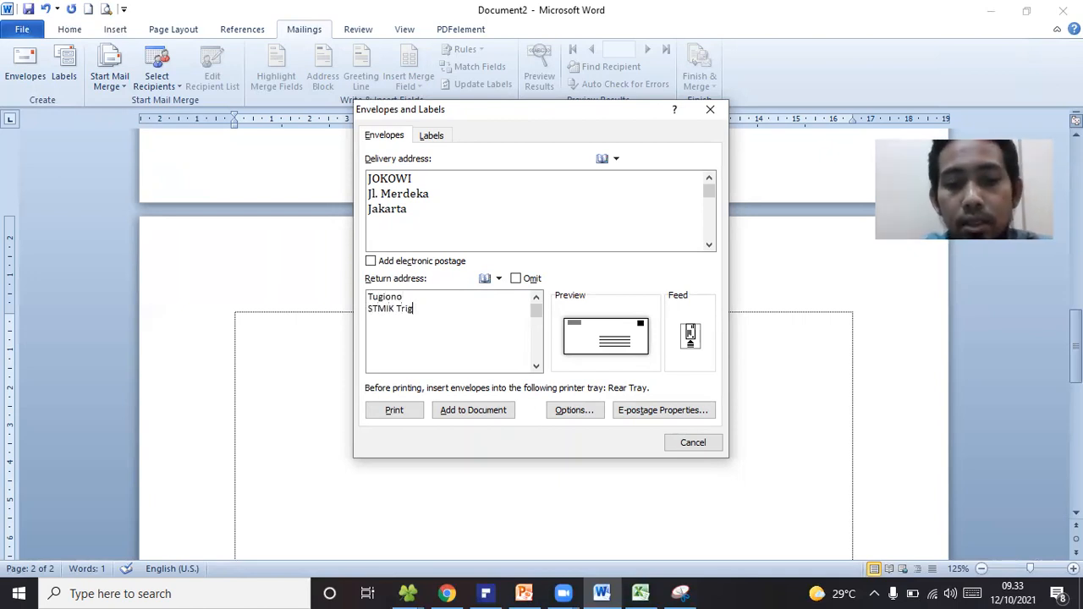
text(una Dharma)
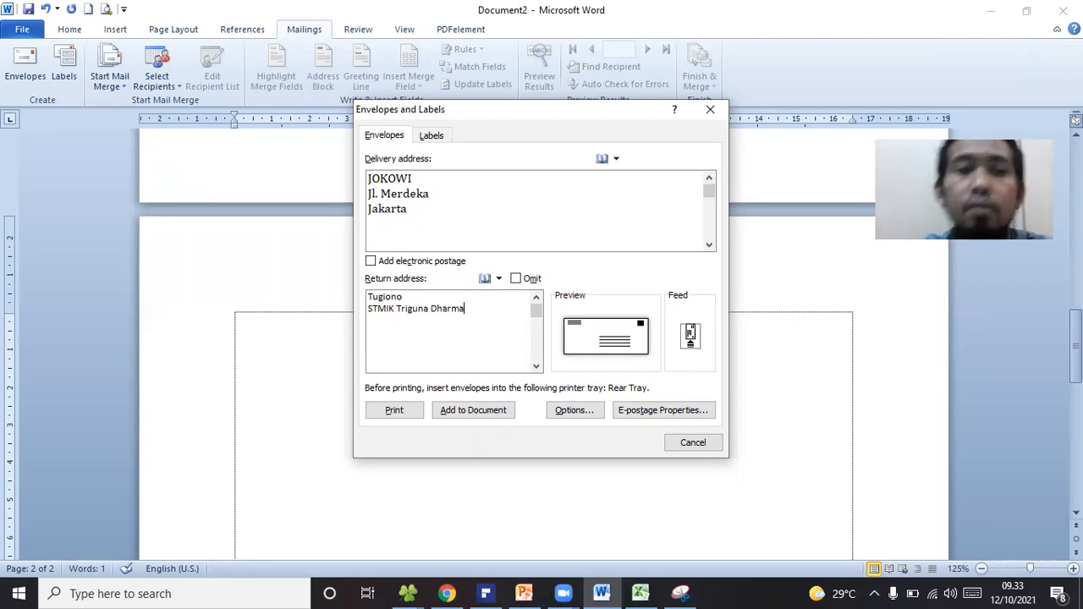
key(Return)
text(Medan)
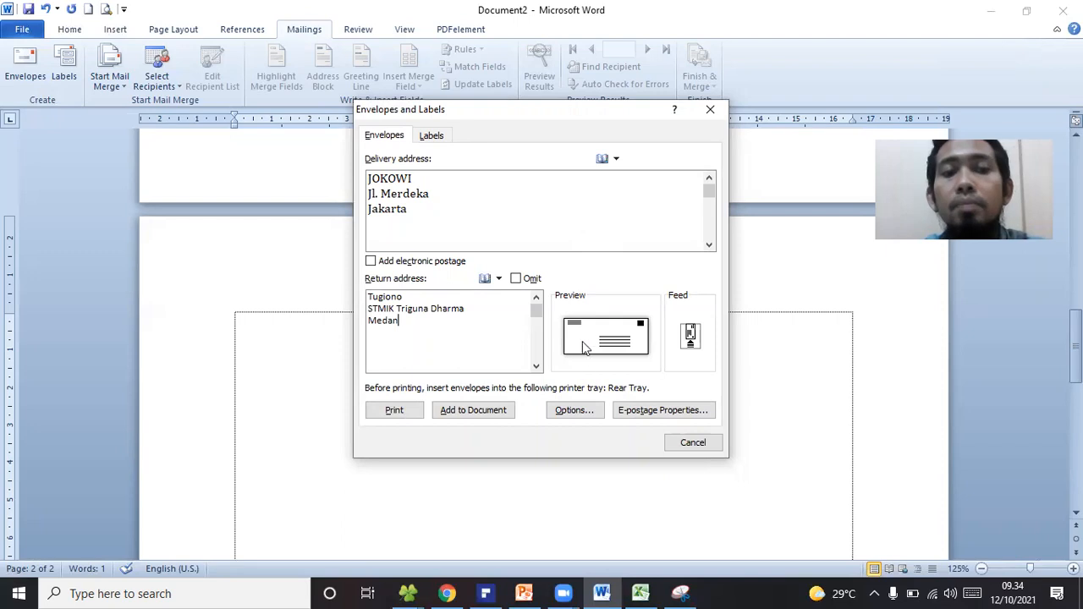
Choose Size 10 (4 1/8 x 9 1/2 in) as the envelope size in the envelope options
click(568, 410)
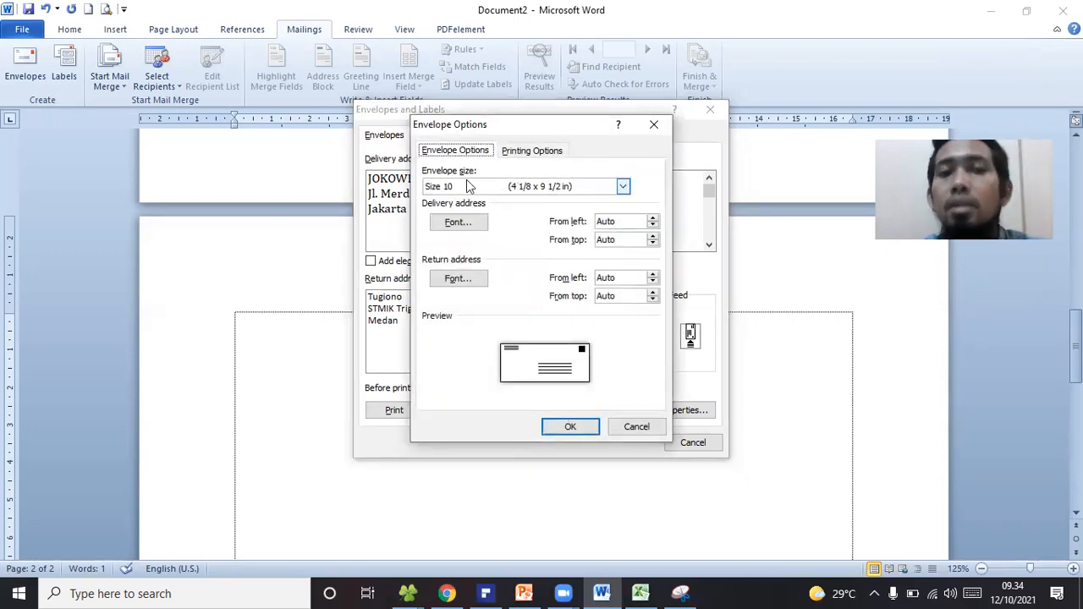
click(623, 187)
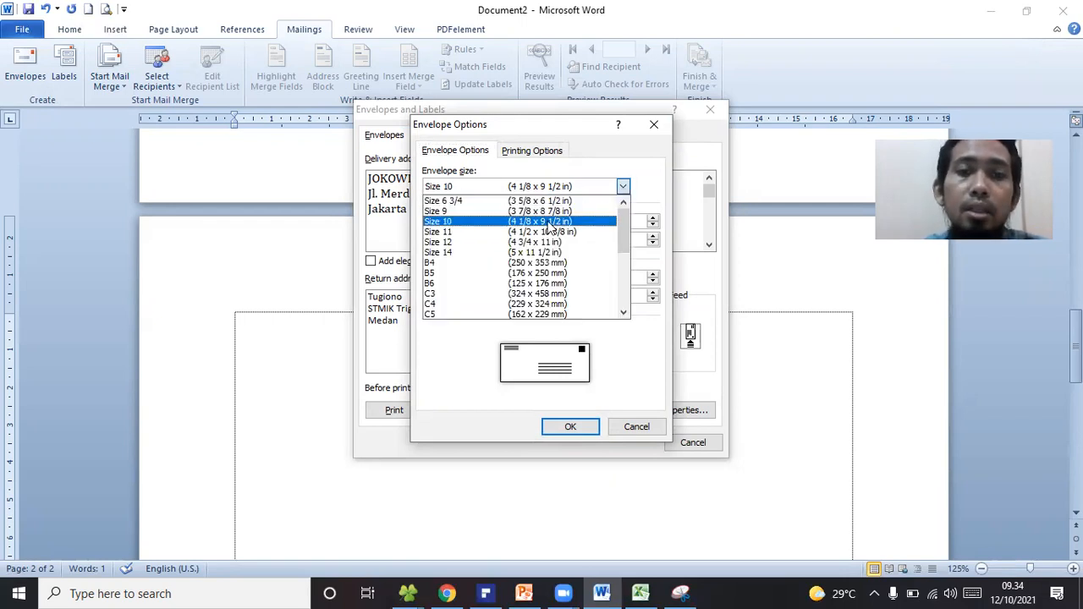
click(548, 221)
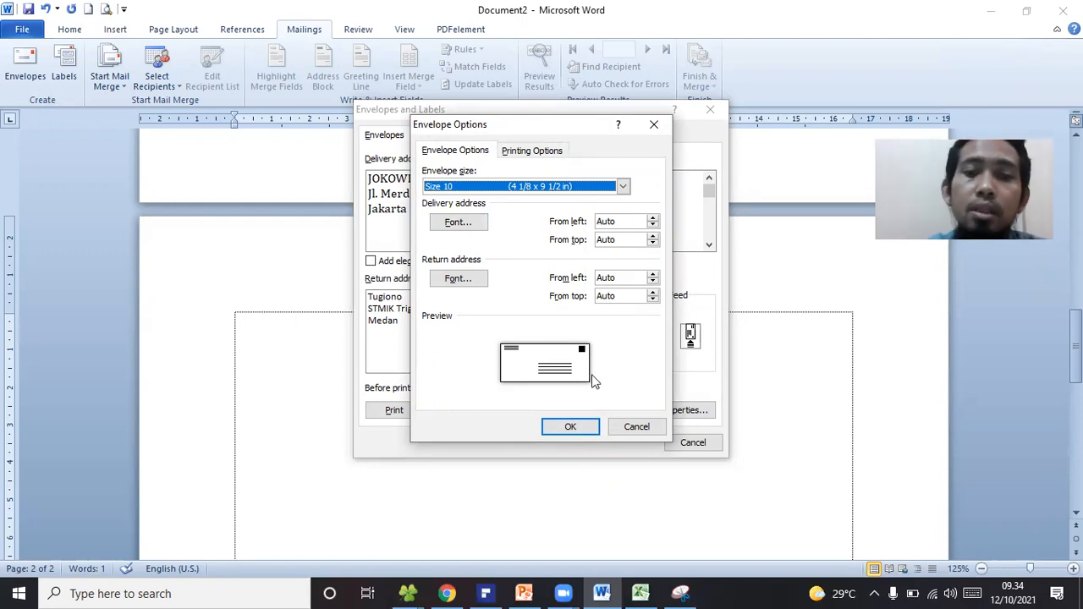
Set the delivery address's distance from the left edge of the envelope to 7,1 cm and apply the options
click(652, 218)
click(653, 225)
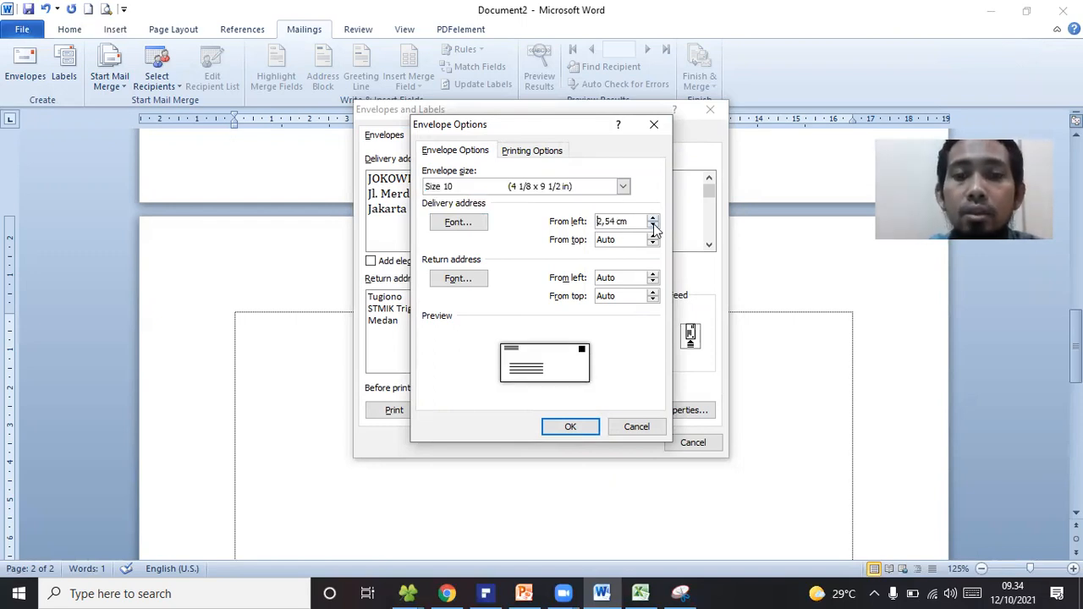
click(652, 225)
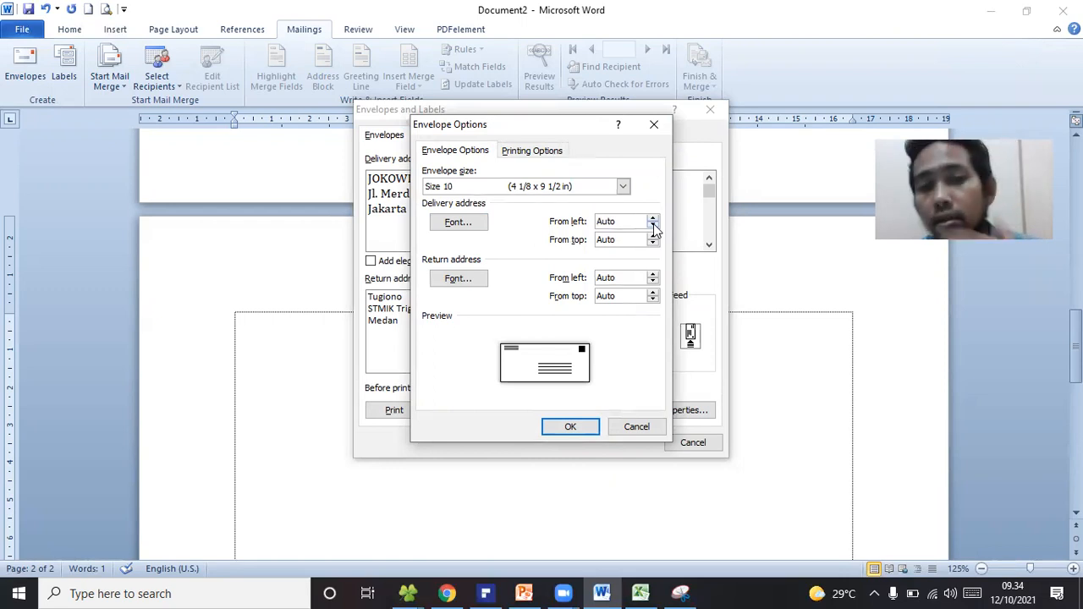
click(652, 218)
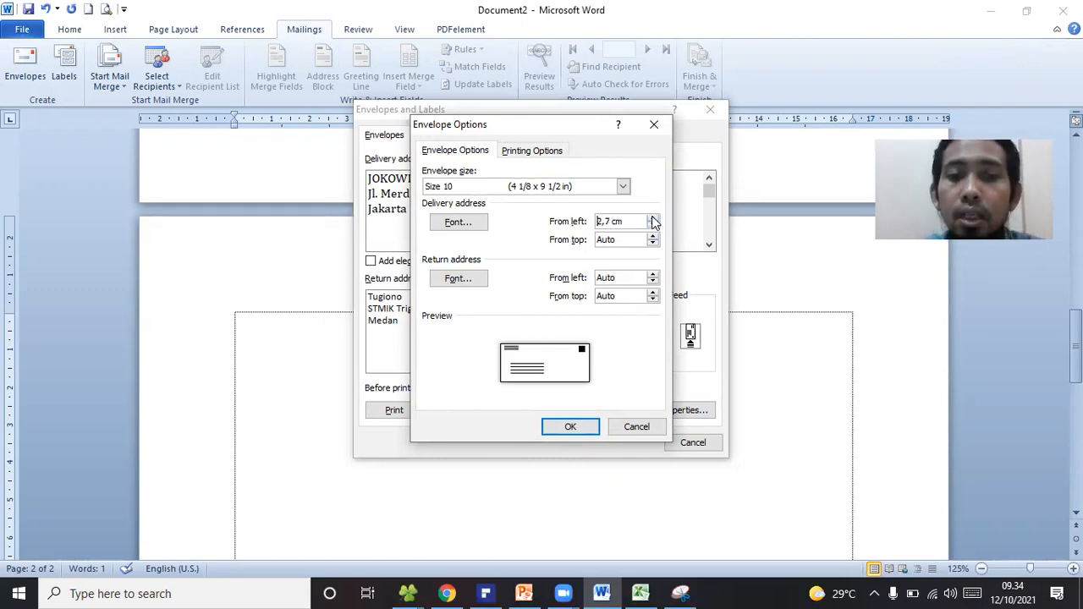
click(652, 218)
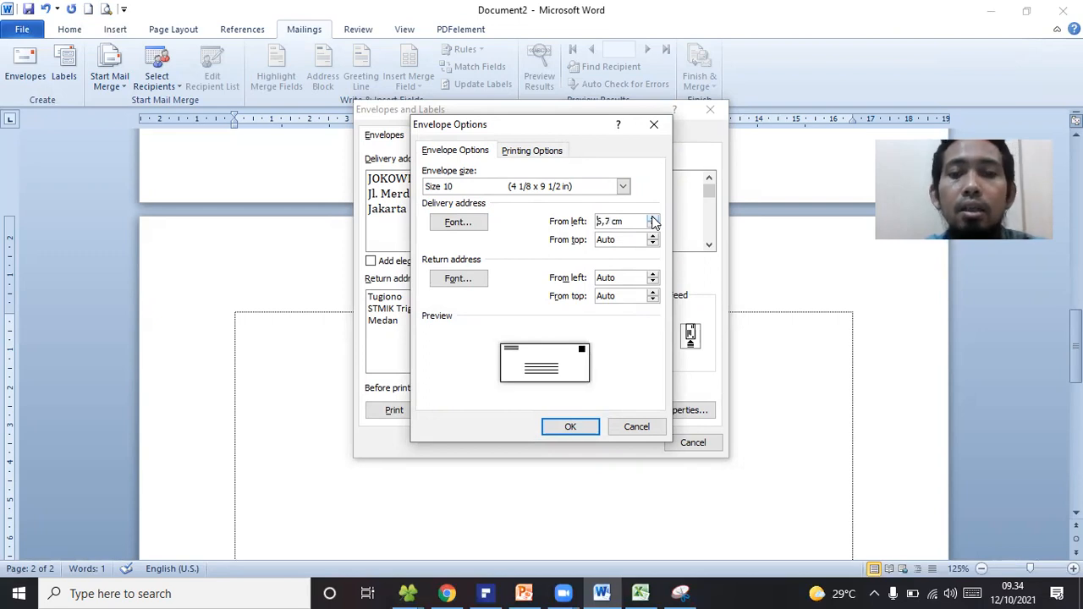
click(653, 218)
click(652, 218)
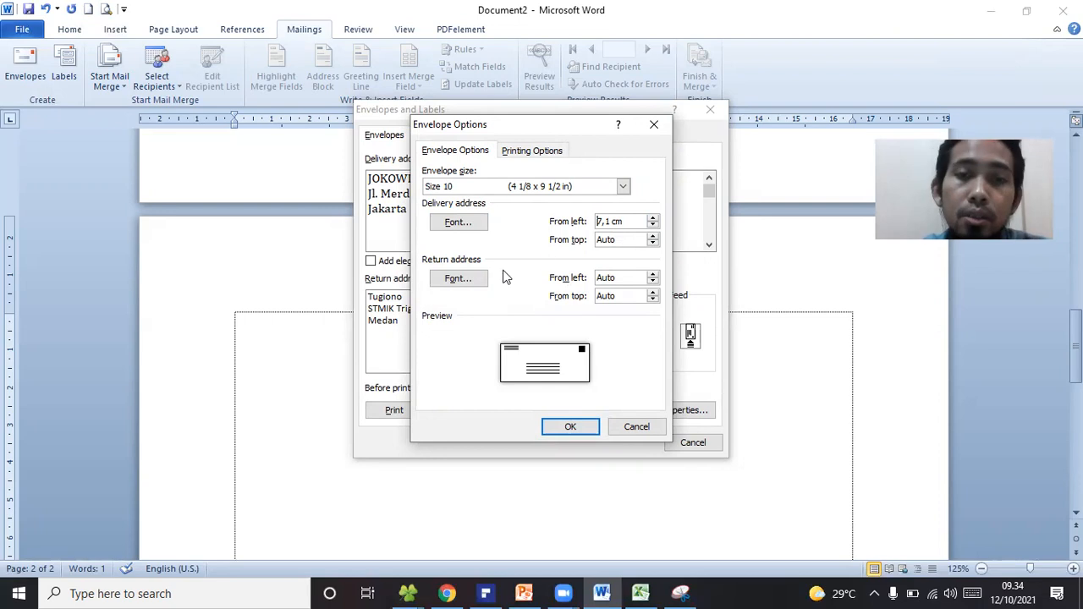
click(568, 429)
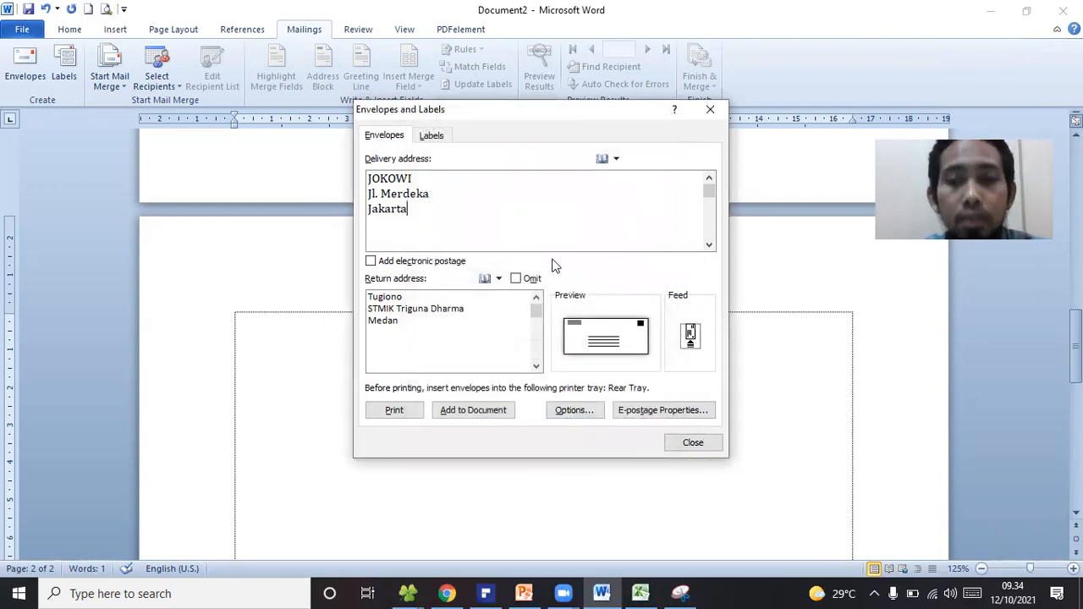
Add the envelope to the document, saving the new return address as the default, and look over the result
click(471, 413)
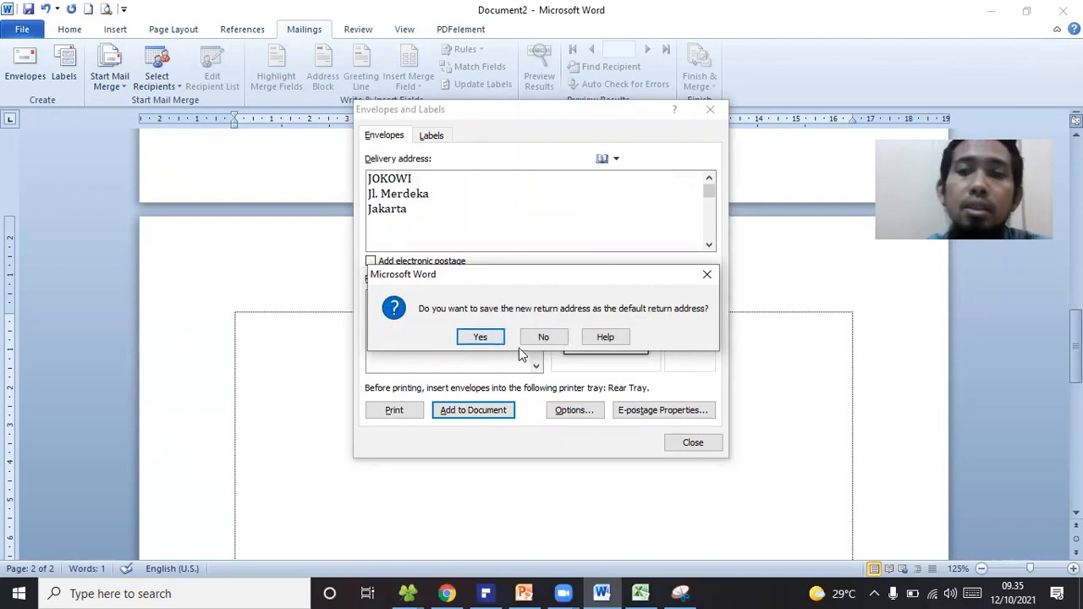
click(477, 337)
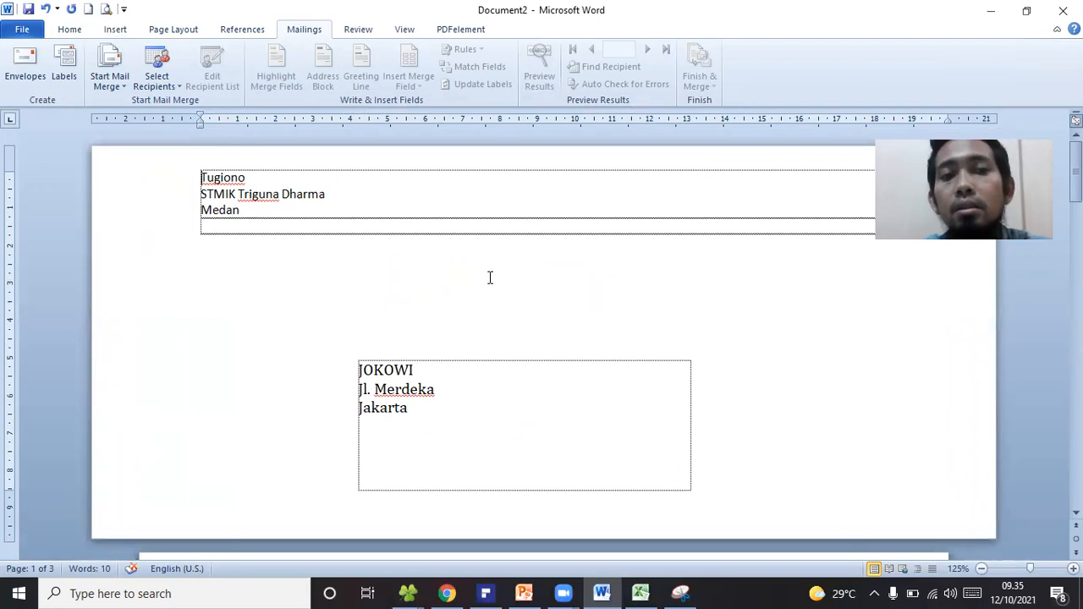
scroll(489, 283, down, 5)
scroll(502, 292, up, 5)
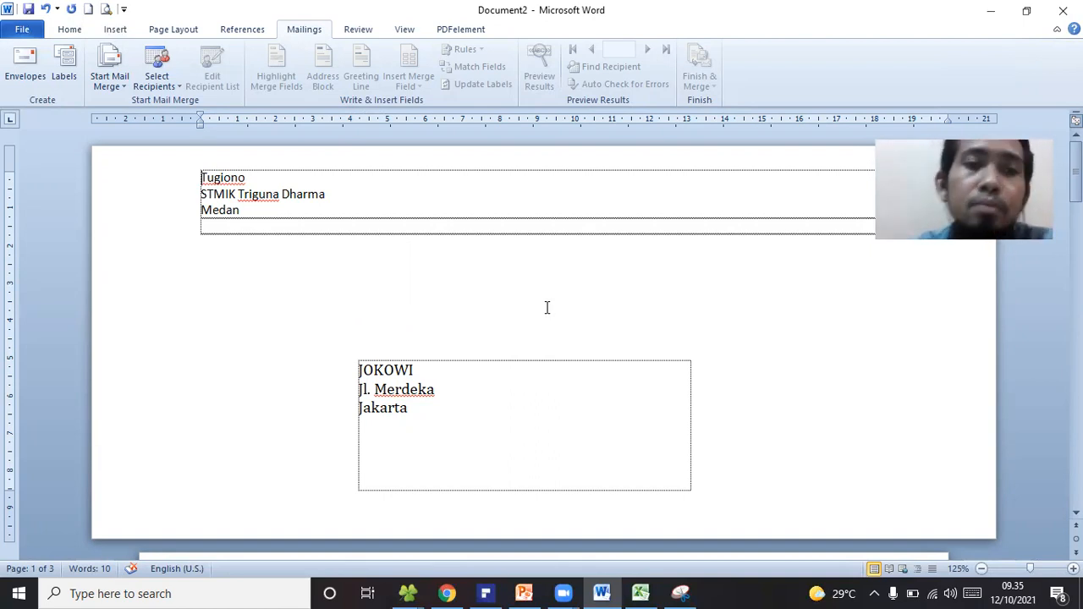
mouse_move(446, 349)
mouse_down()
mouse_move(370, 351)
mouse_move(442, 442)
mouse_move(446, 336)
mouse_up()
mouse_move(297, 169)
mouse_down()
mouse_move(220, 153)
mouse_move(310, 246)
mouse_move(230, 149)
mouse_move(217, 148)
mouse_up()
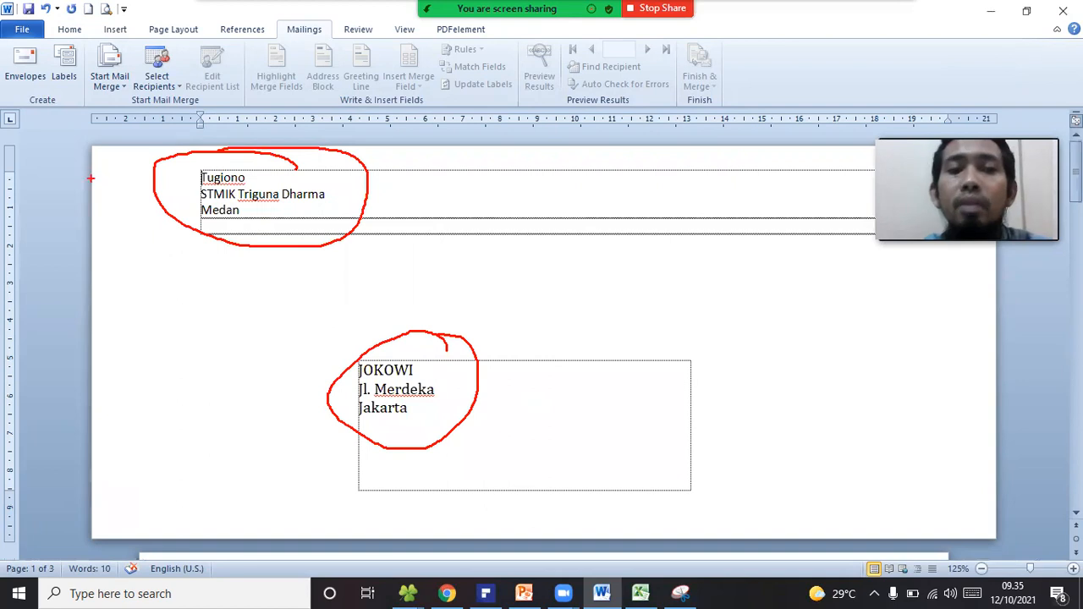
key(Escape)
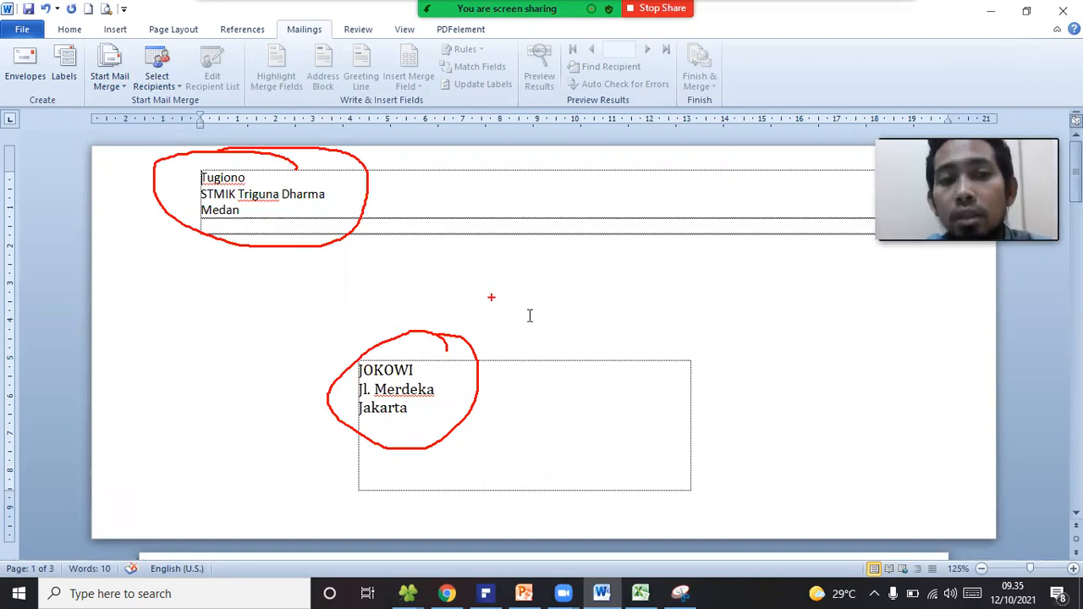